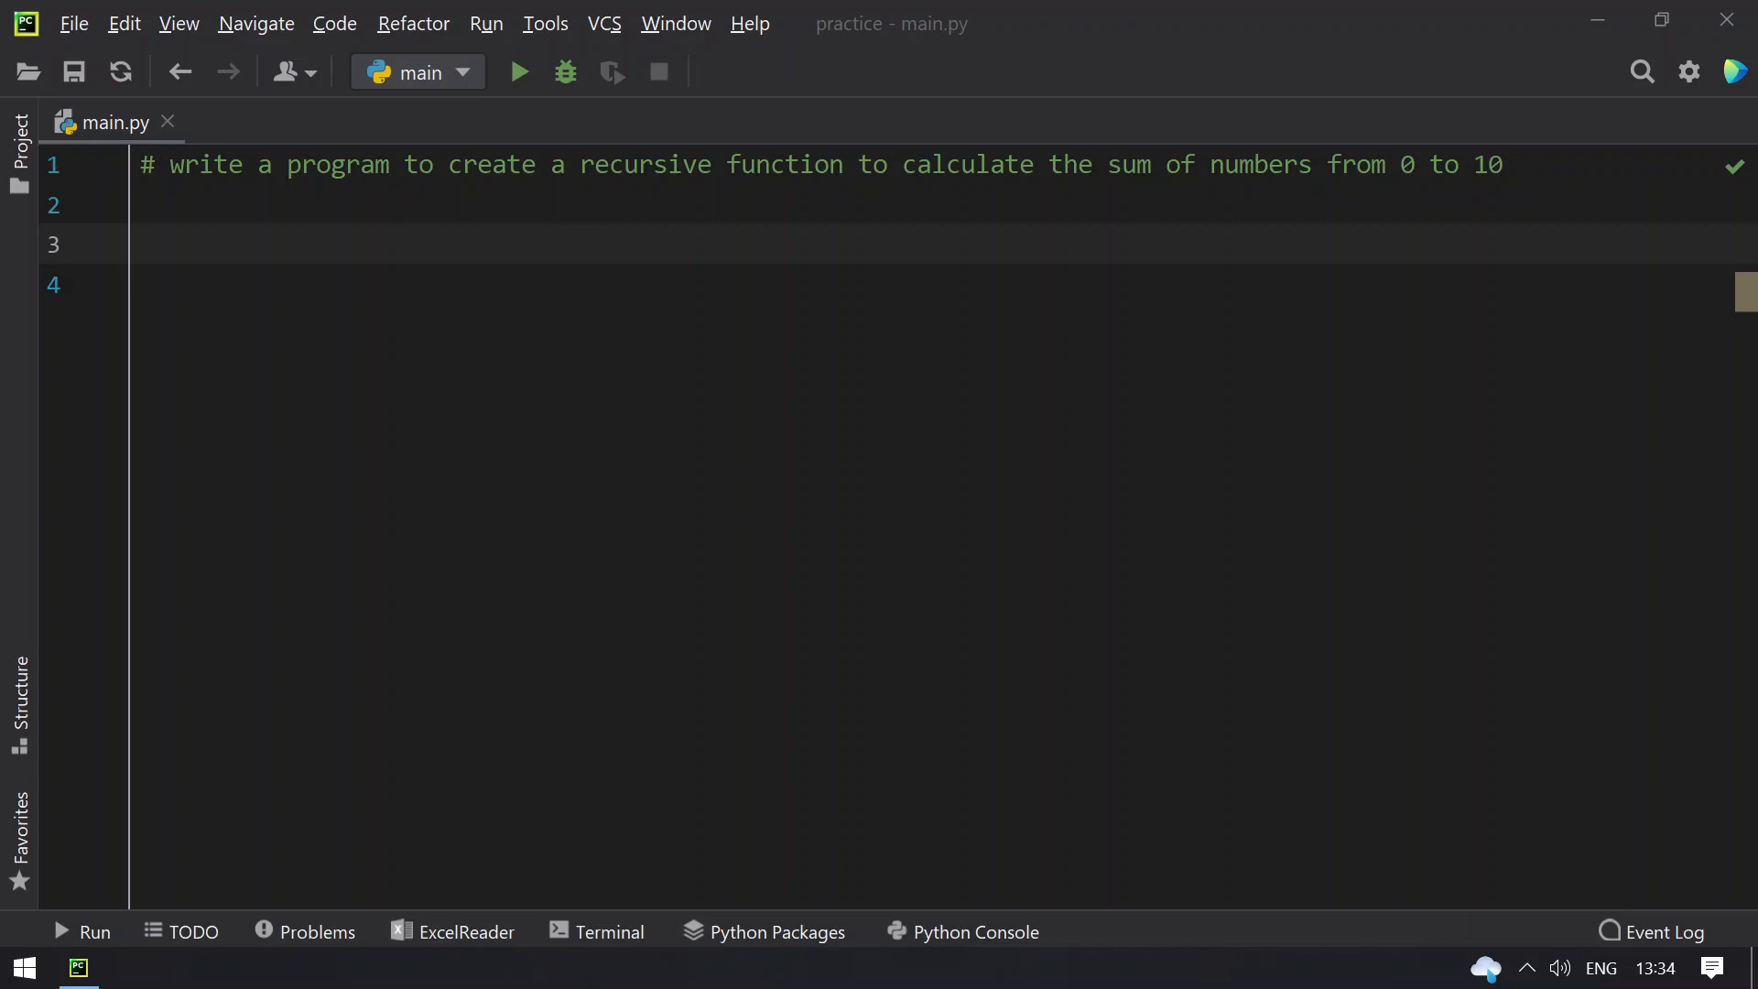
Step: Highlight 'write a program', 'recursive' and 'function' in the line-1 comment, then return to empty line 3
left_click_drag(169, 166, 391, 166)
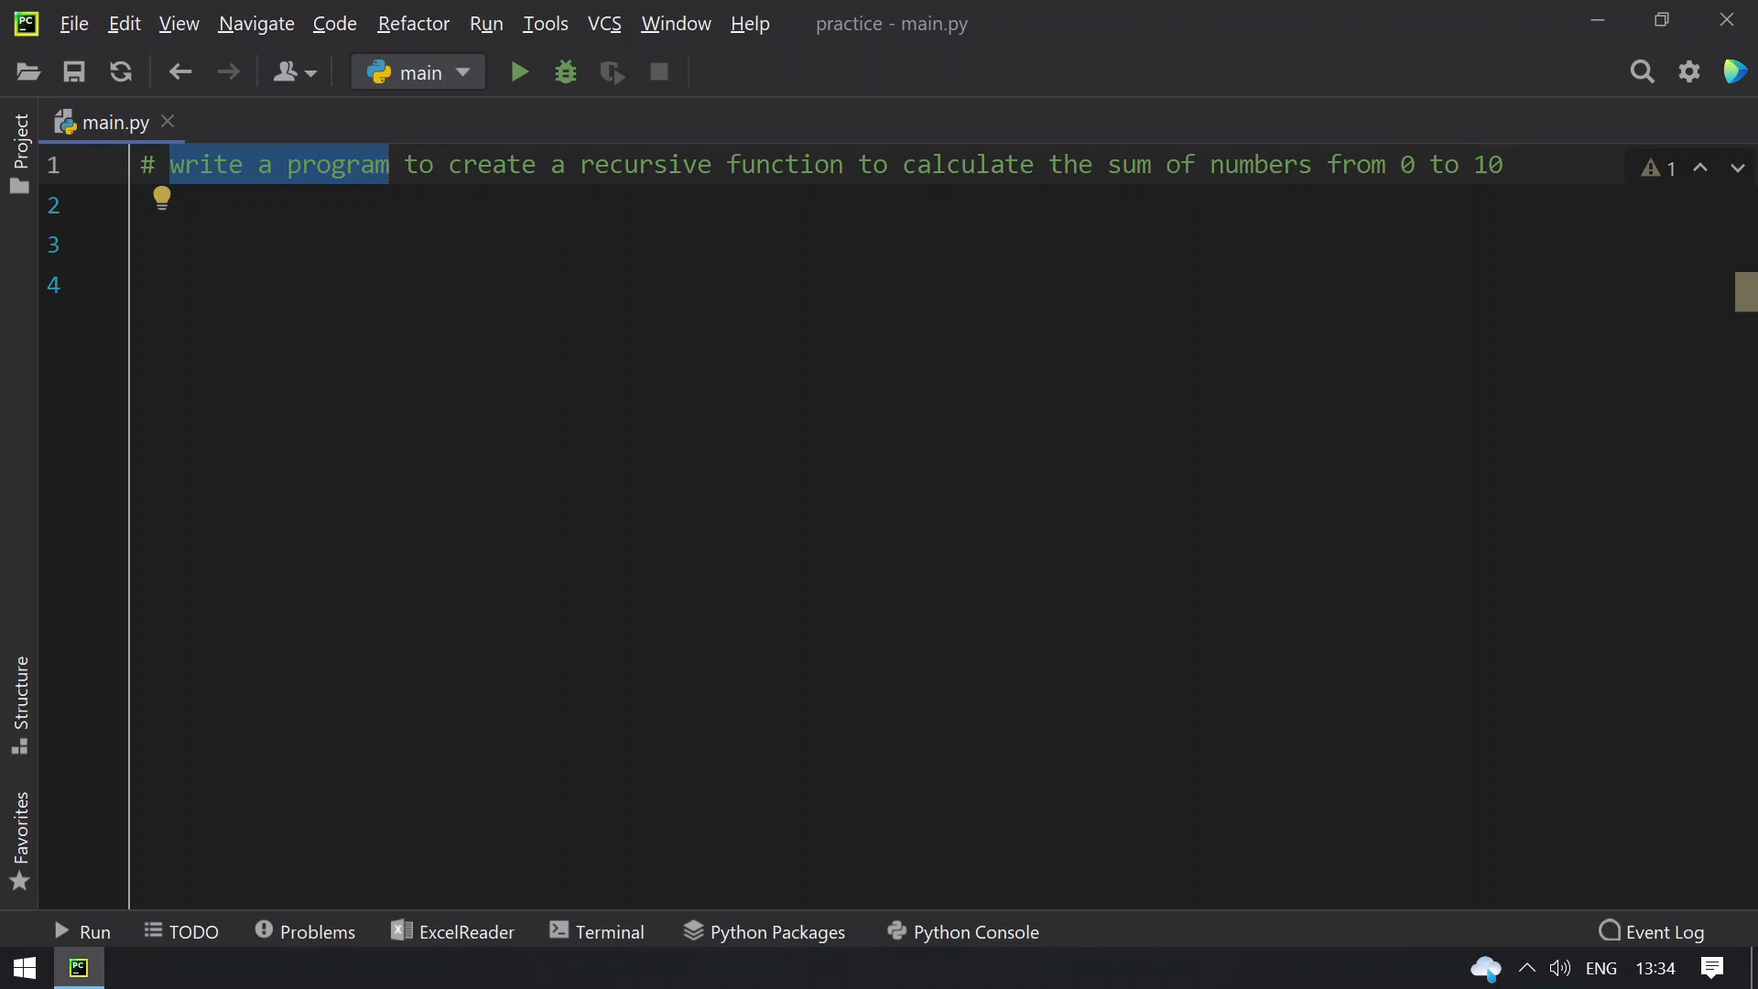
left_click(144, 245)
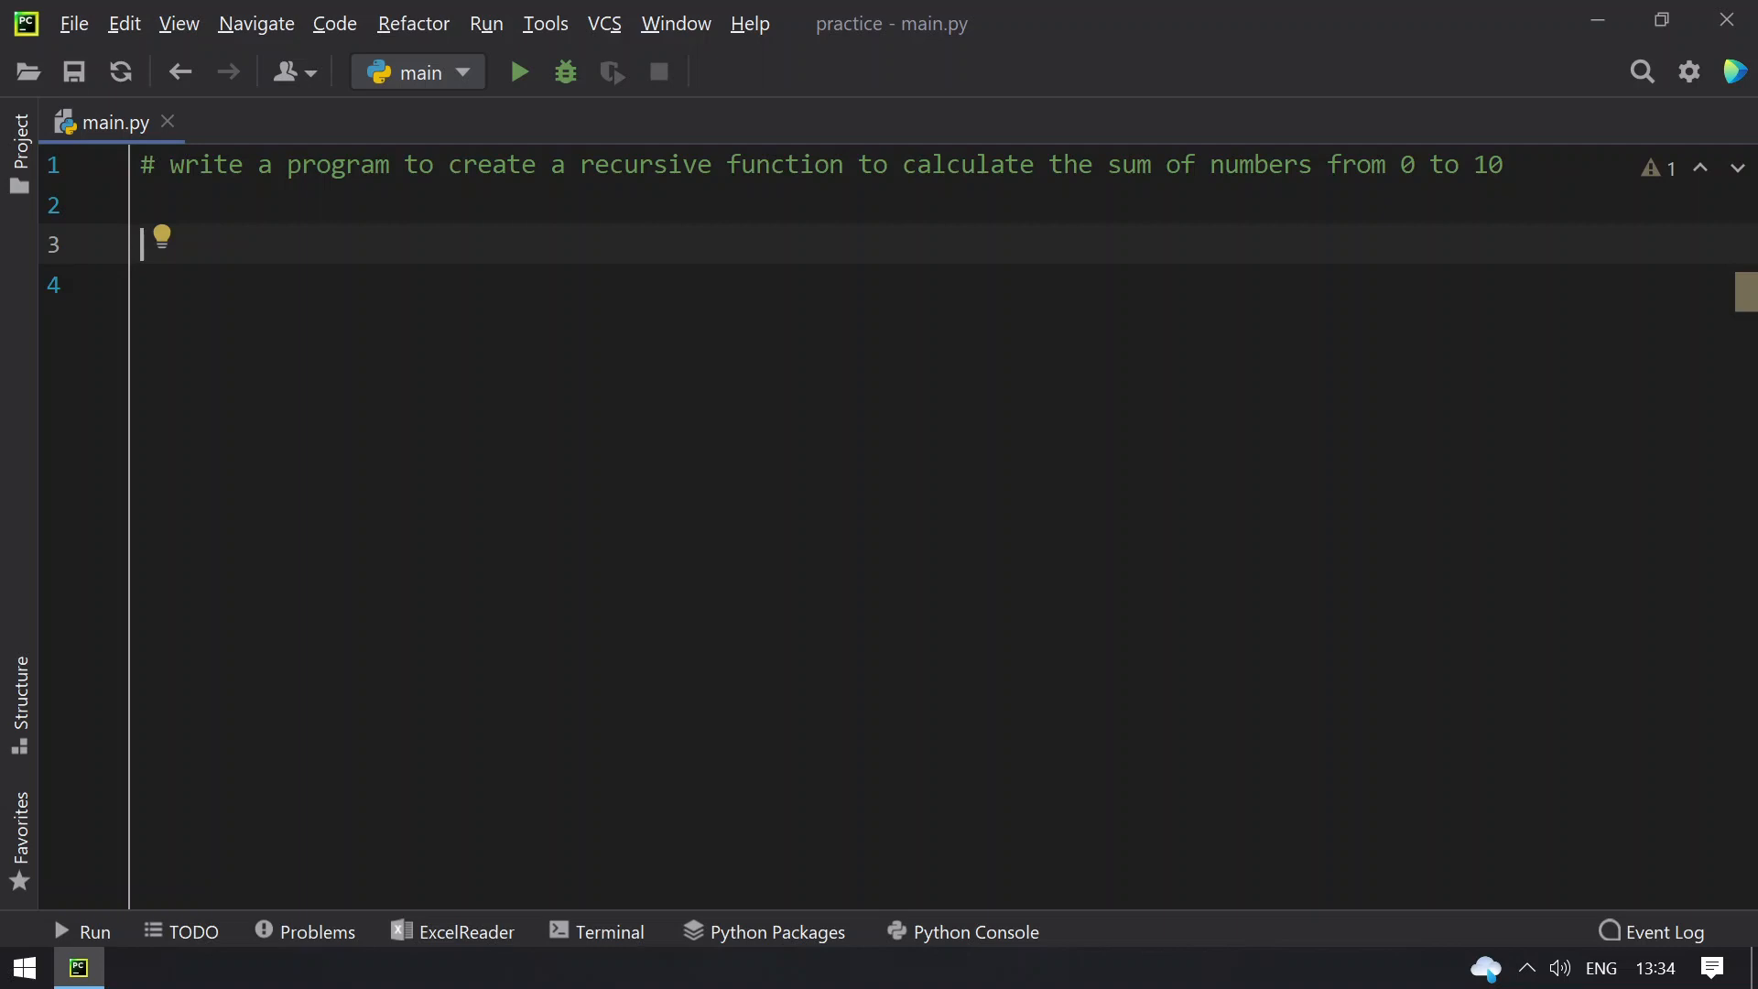
double_click(647, 165)
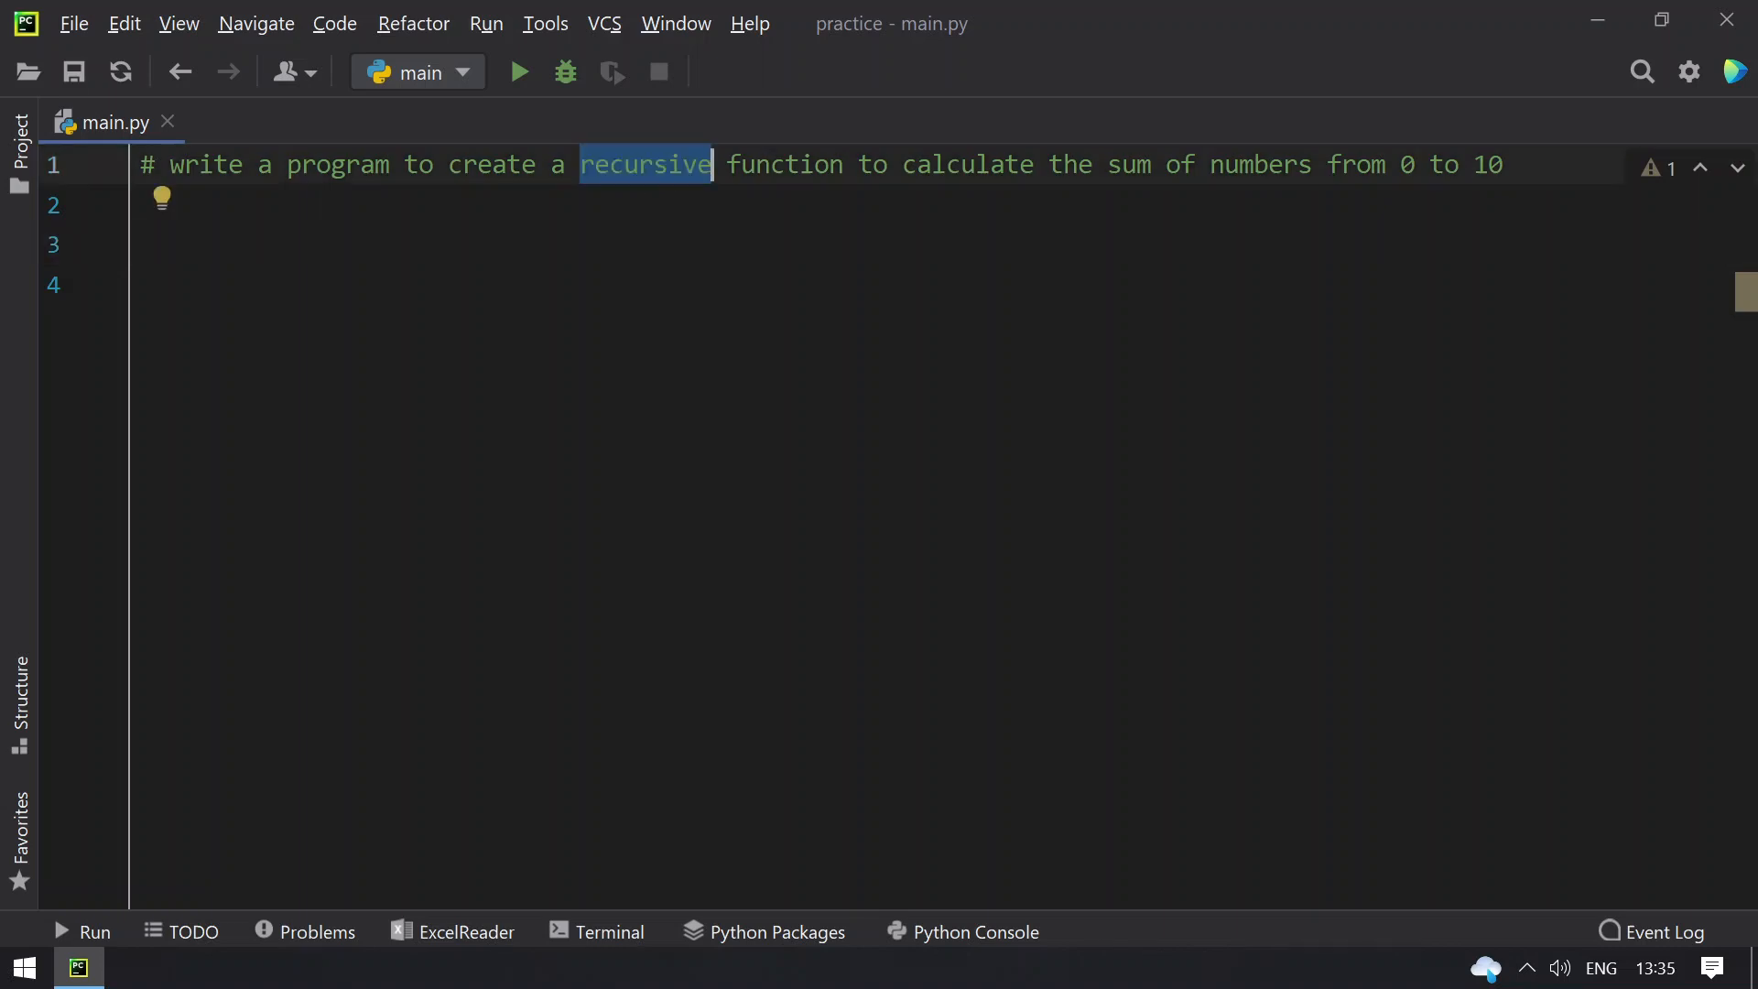
double_click(784, 165)
left_click(550, 245)
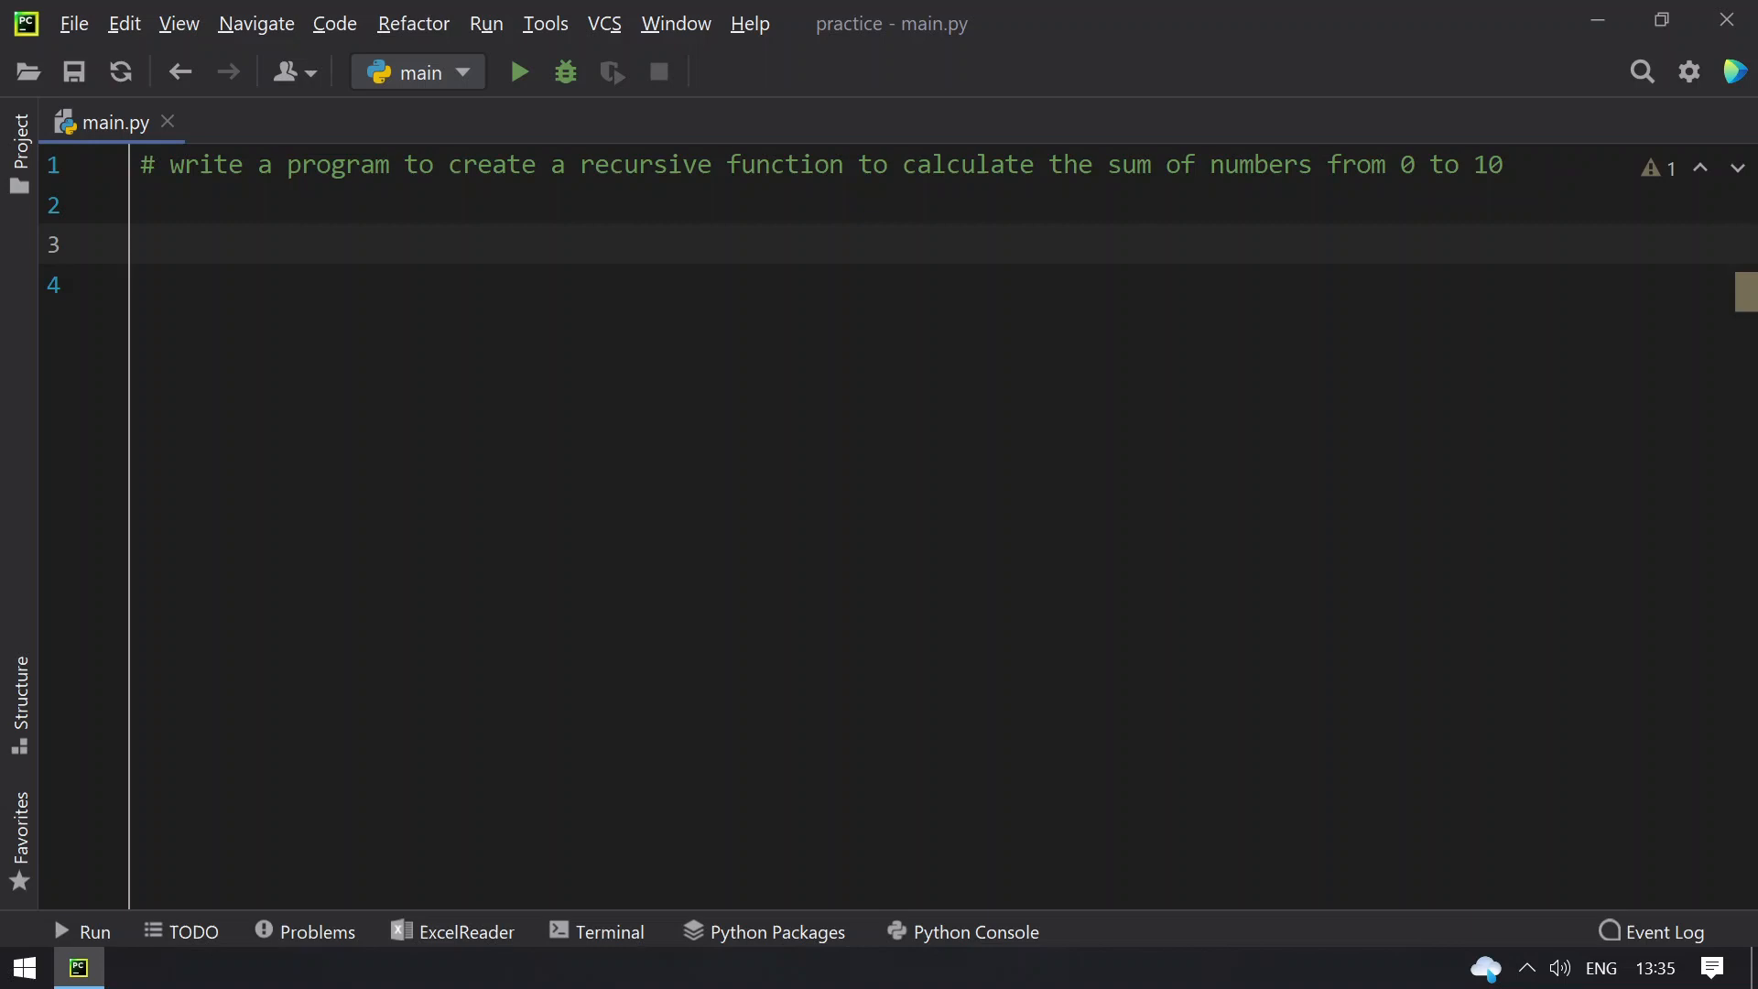
type("def fin")
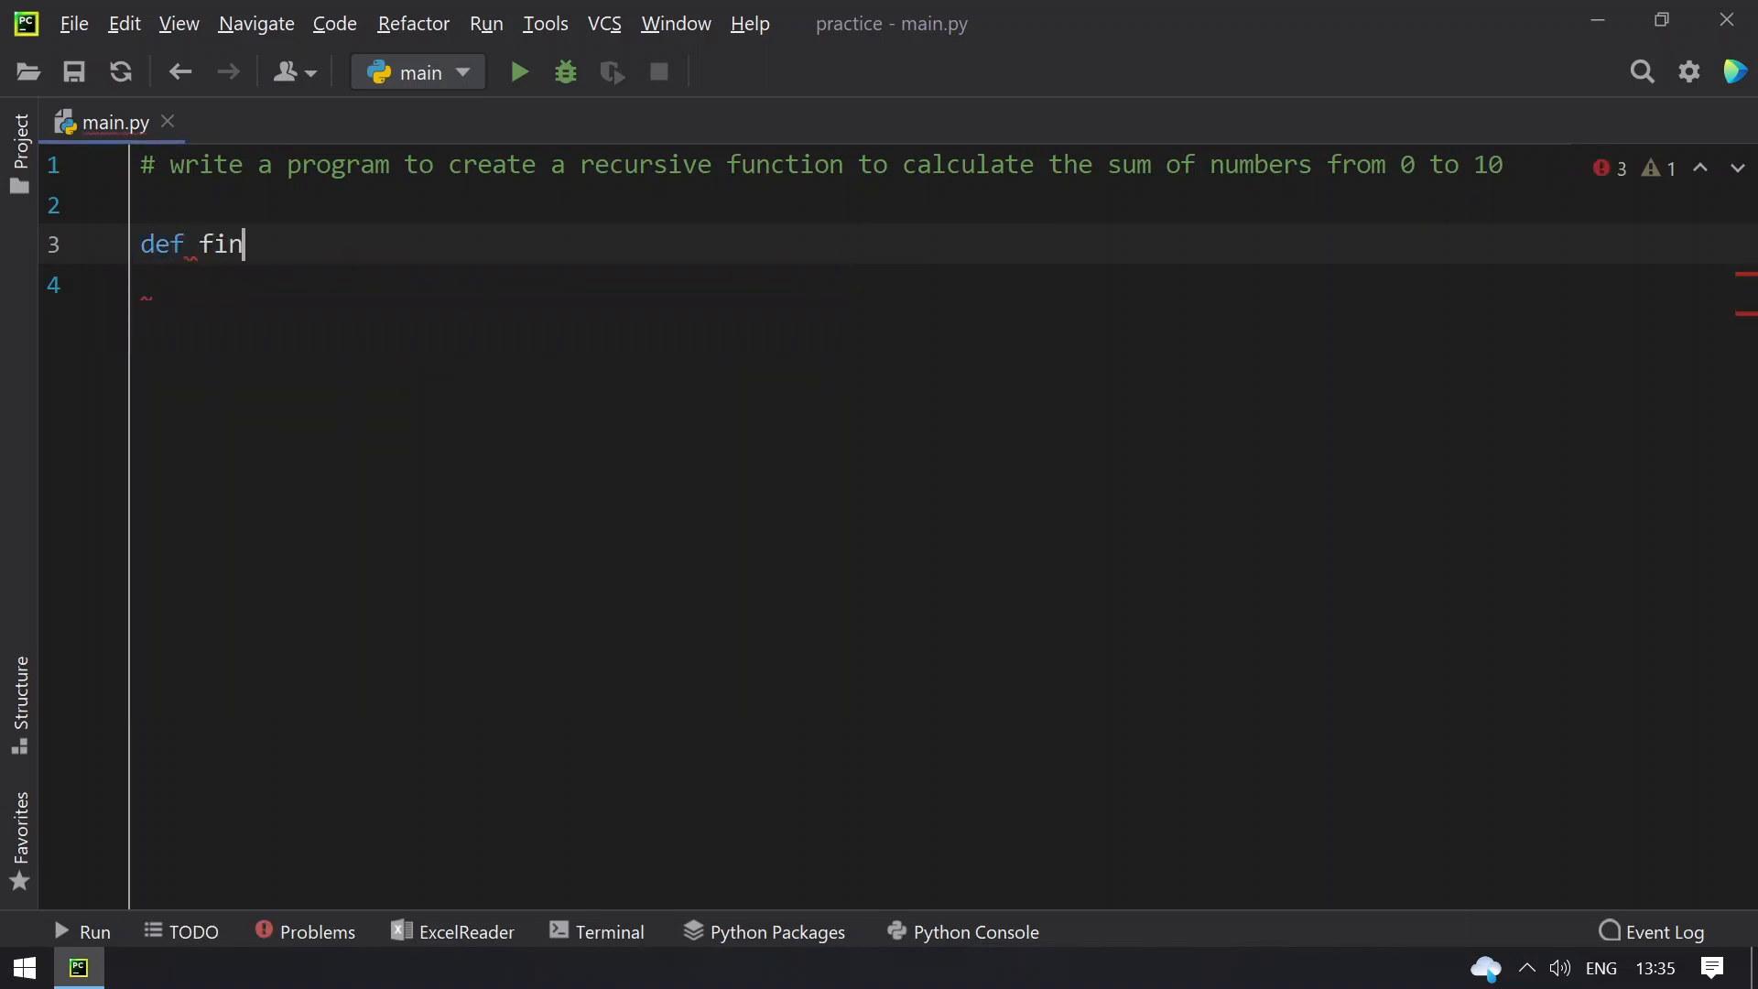
type("d_sum")
type("()")
Step: Declare def find_sum(number): on line 3 and start its indented body
key("Left")
type("n")
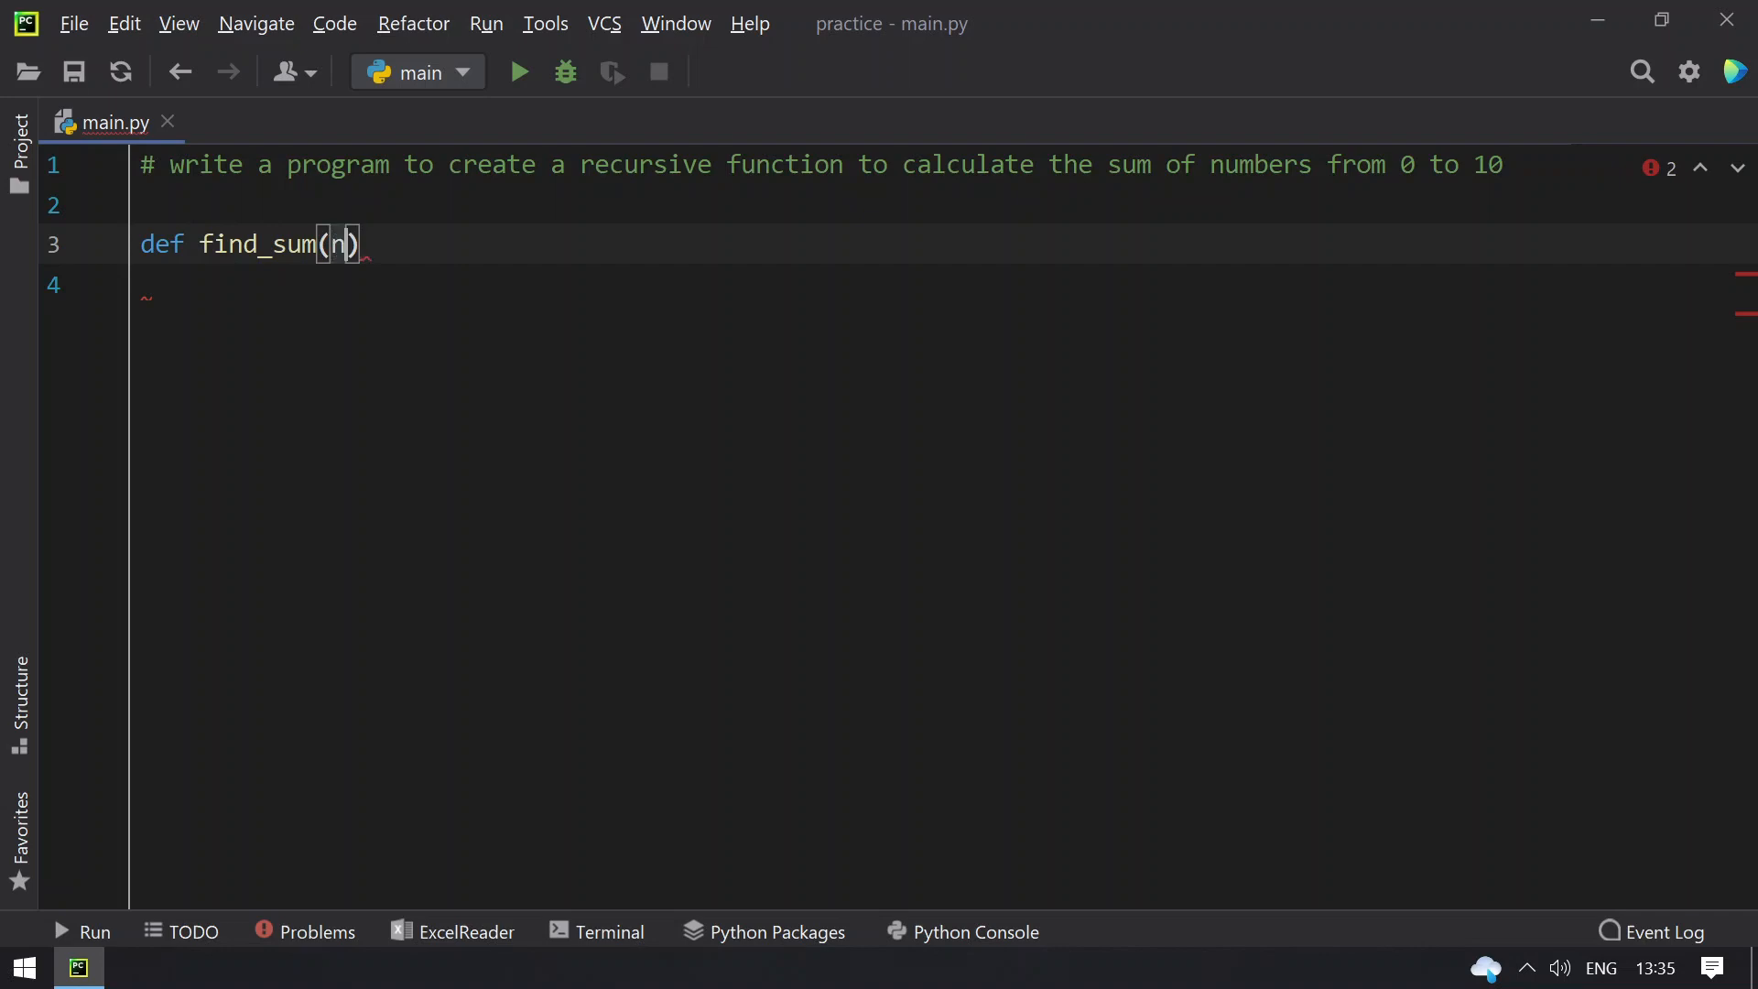
type("umber")
key("Right")
key("Down")
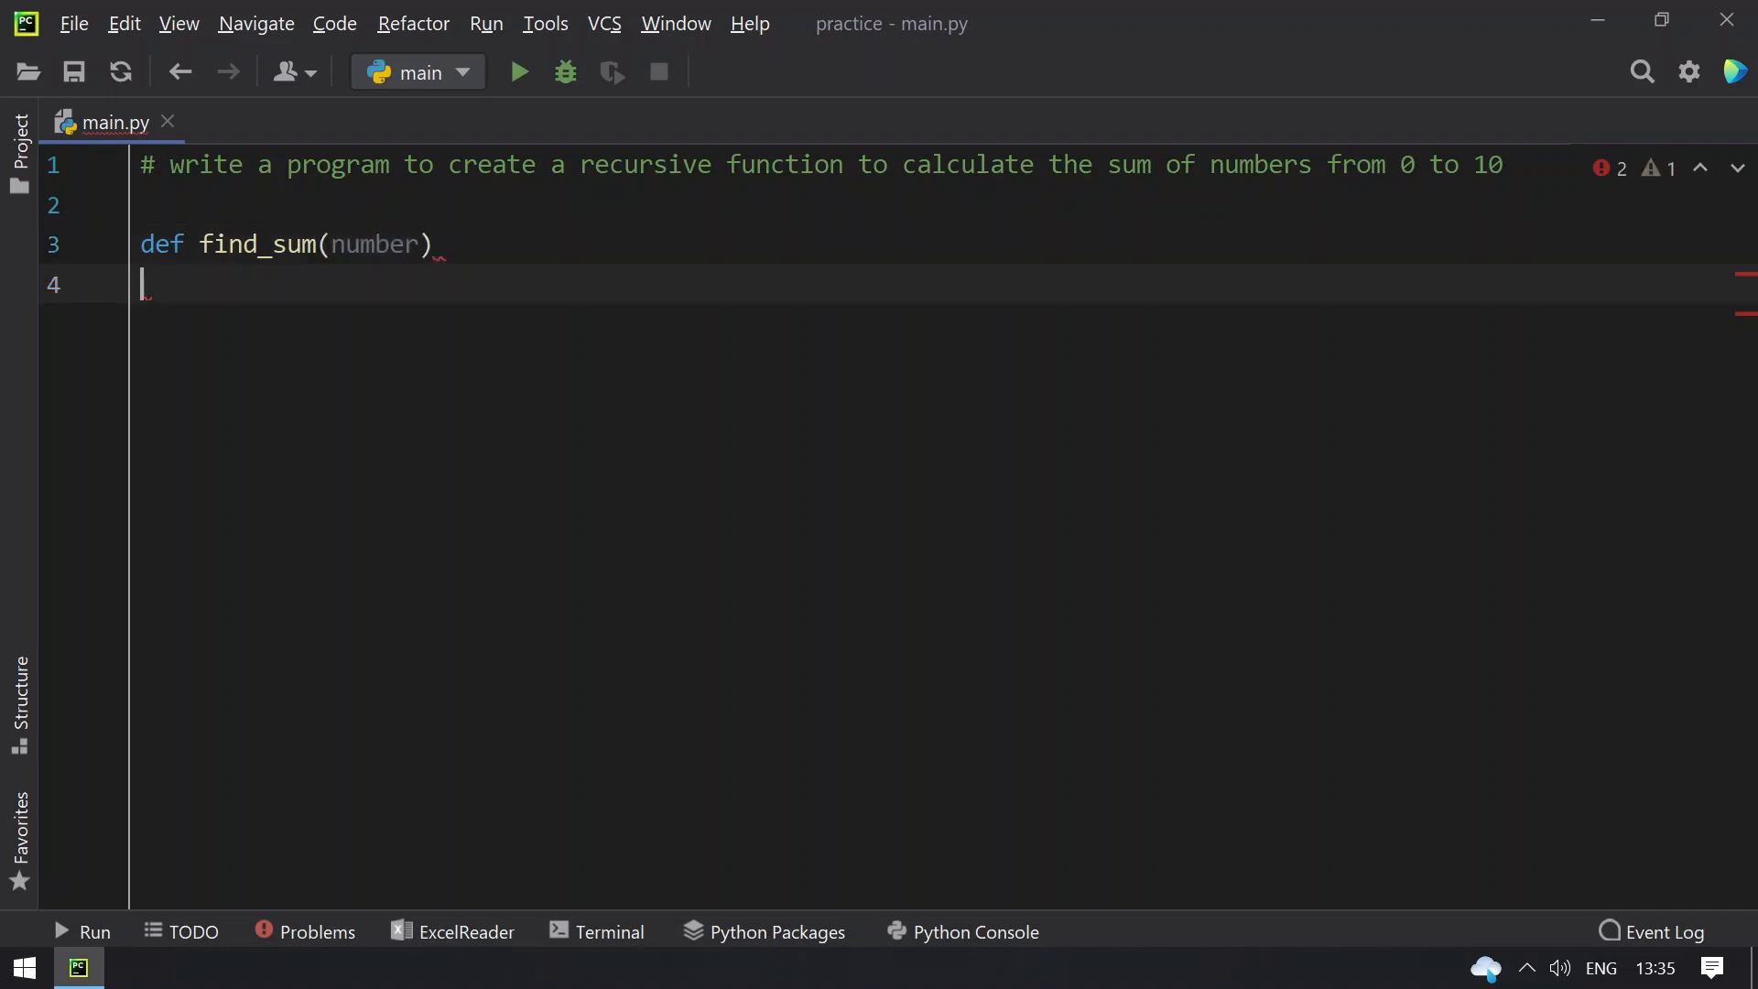
key("Up")
type(":")
key("Return")
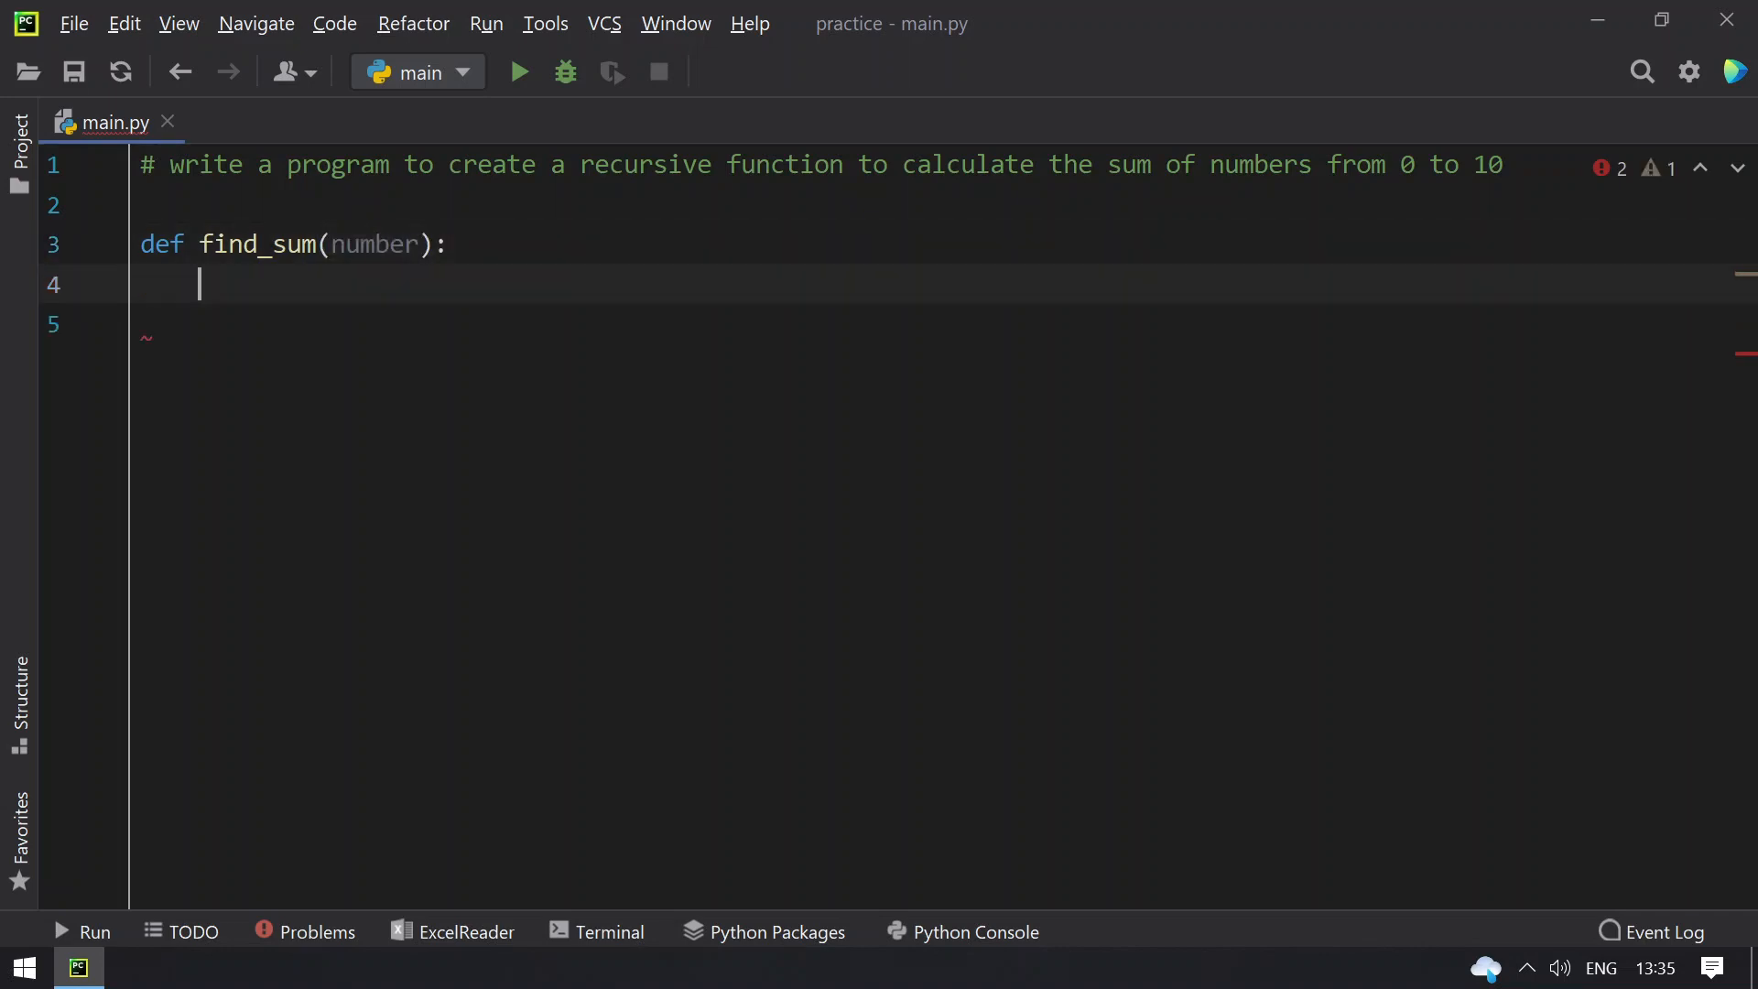
type("if ")
type("num")
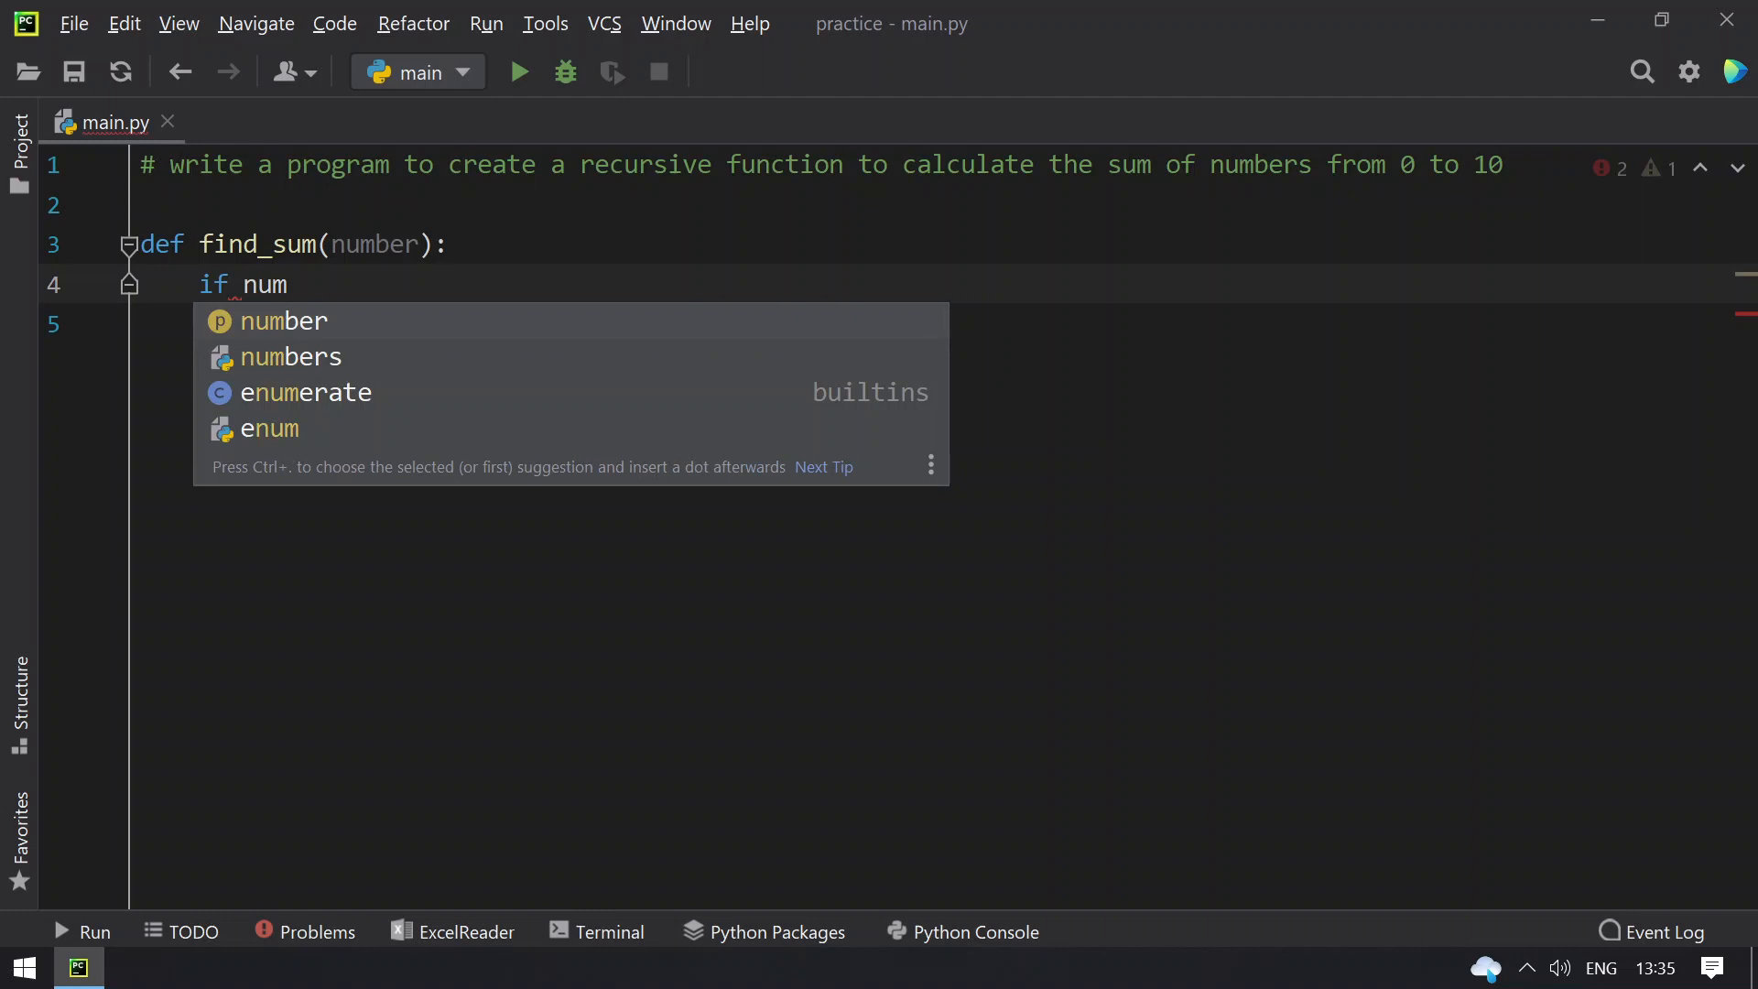
Step: Add the base case: if number == 0: return number
key("Tab")
type("== 0")
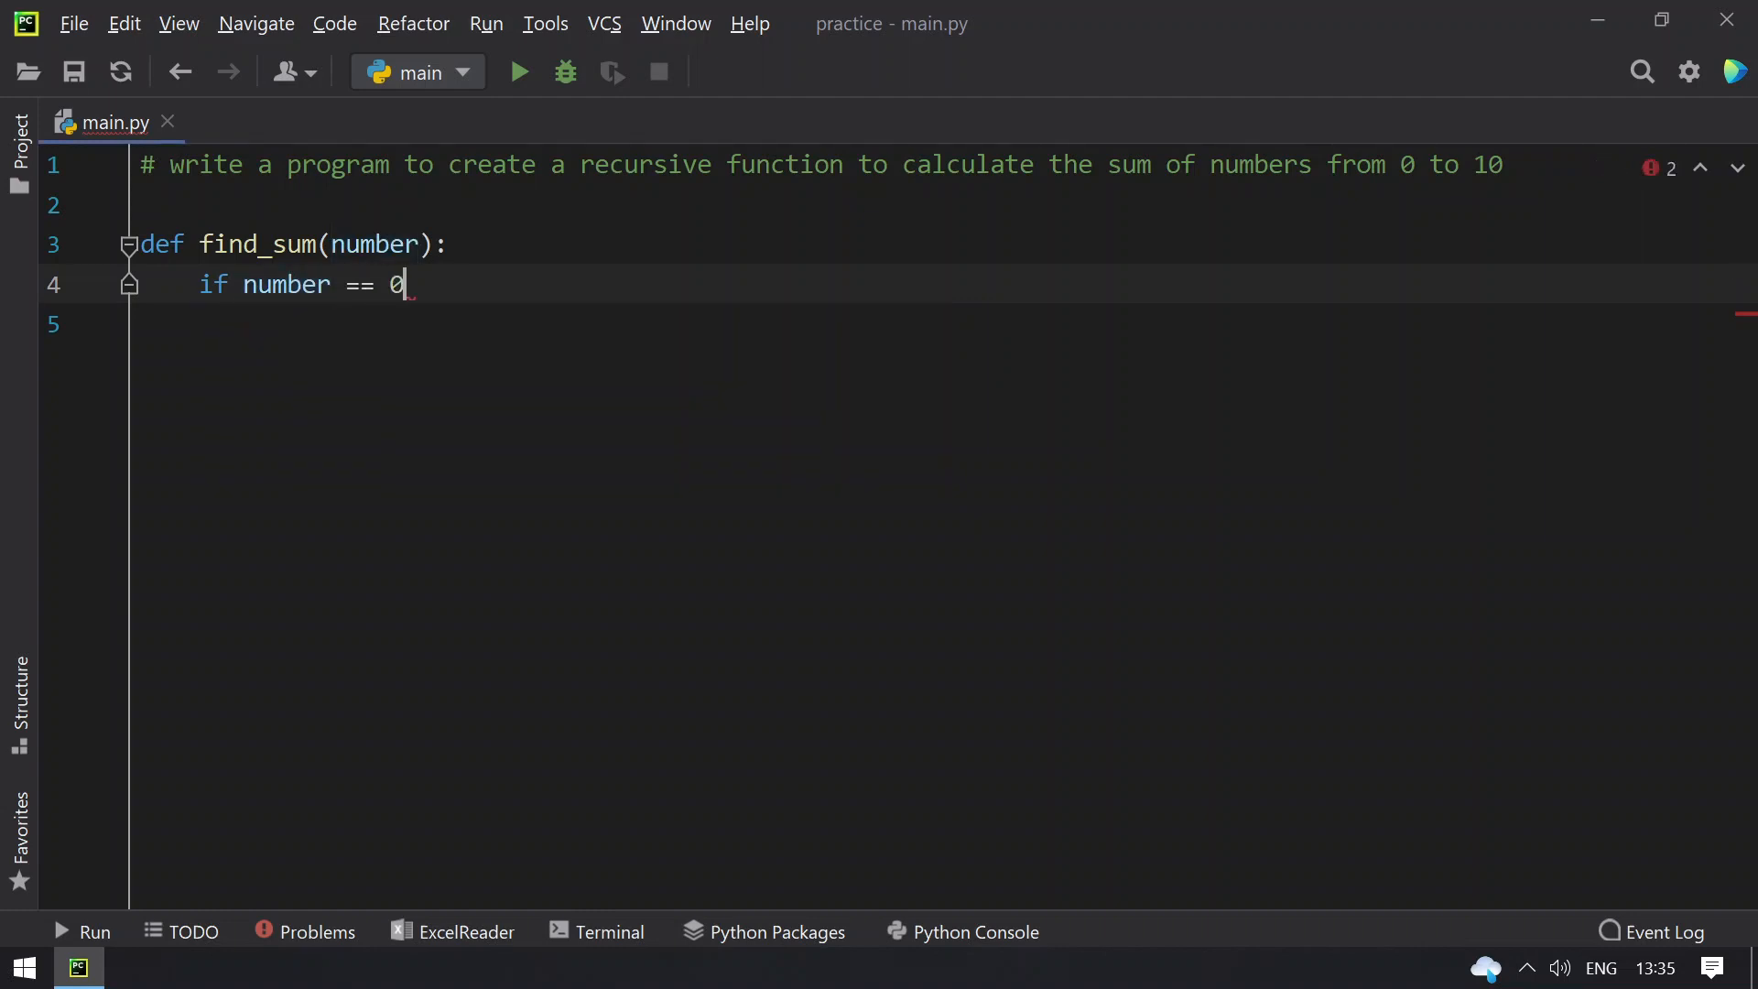
type(":")
key("Return")
type("re")
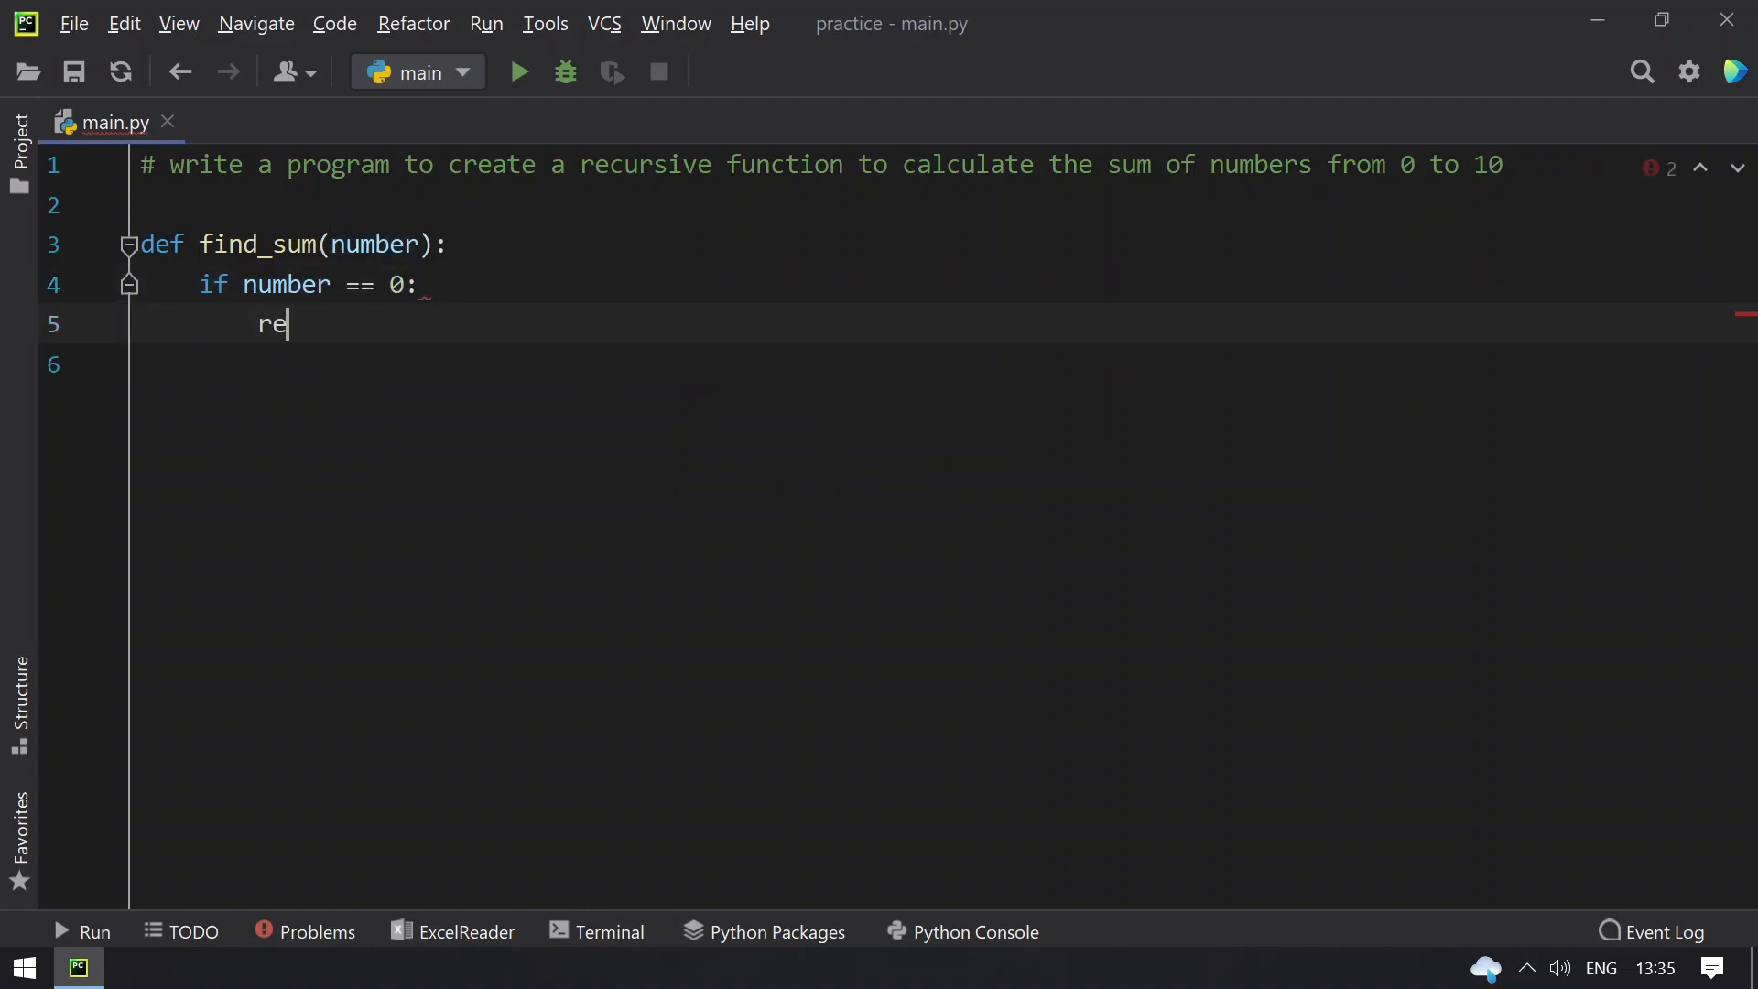
type("turn")
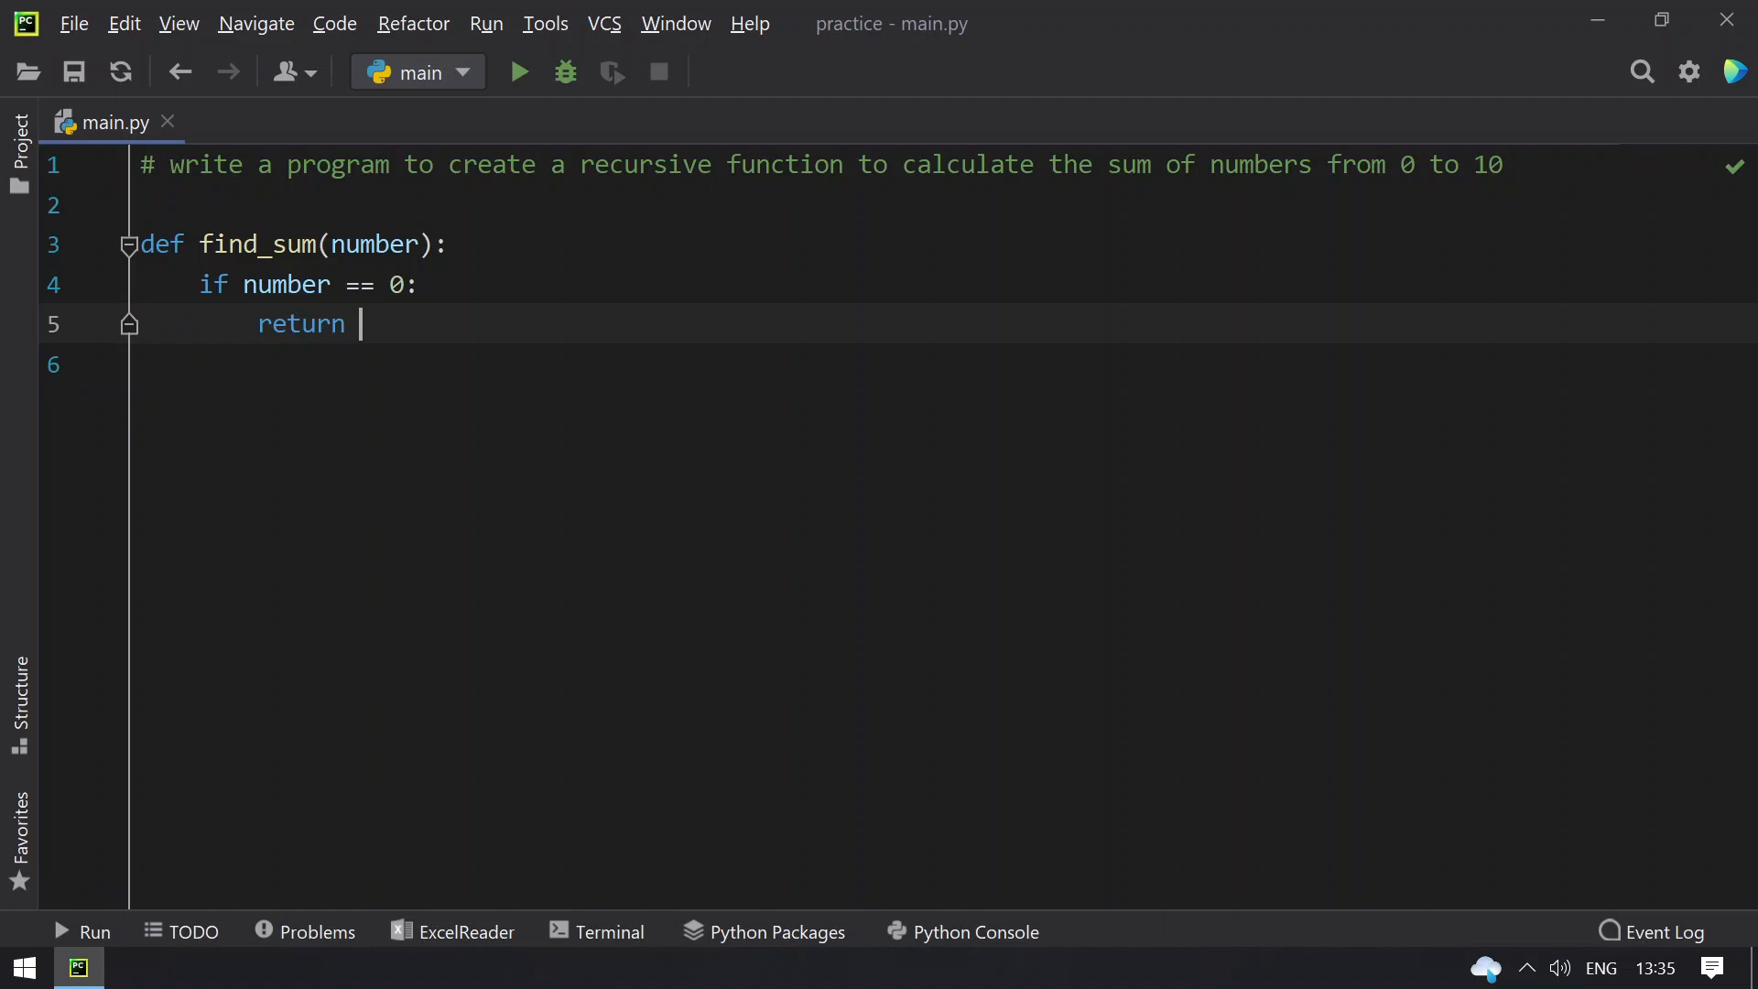
type(" num")
key("Tab")
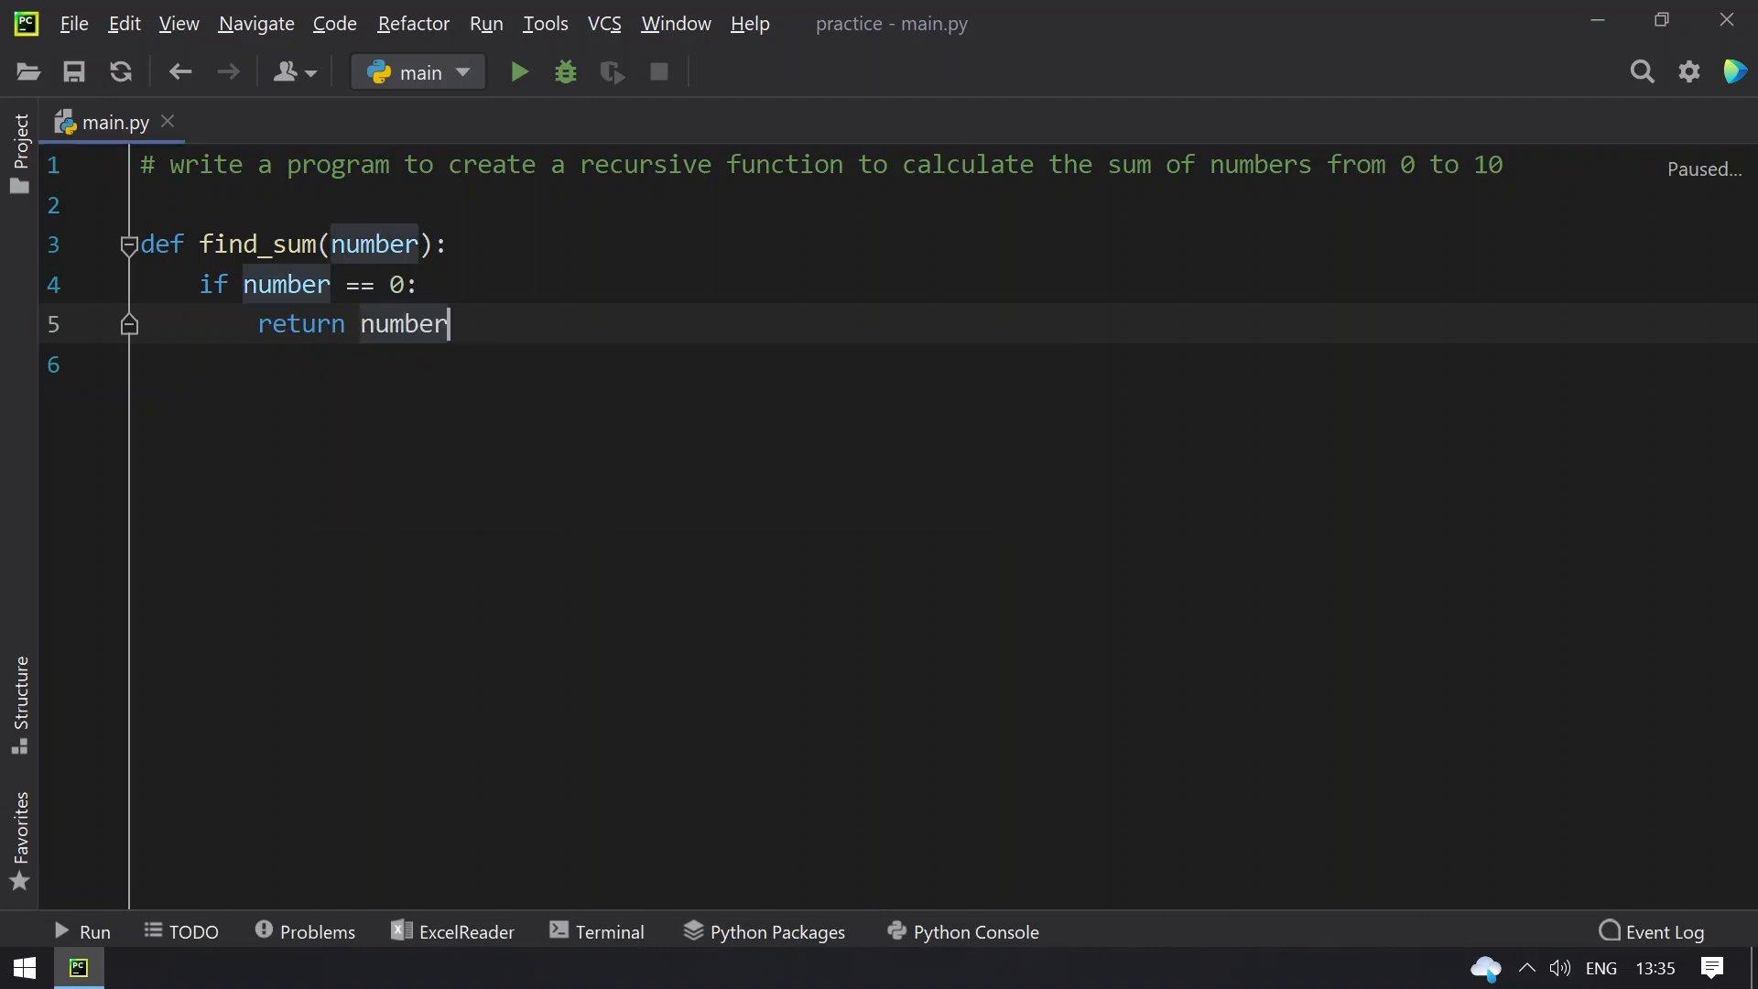
key("Return")
key("BackSpace")
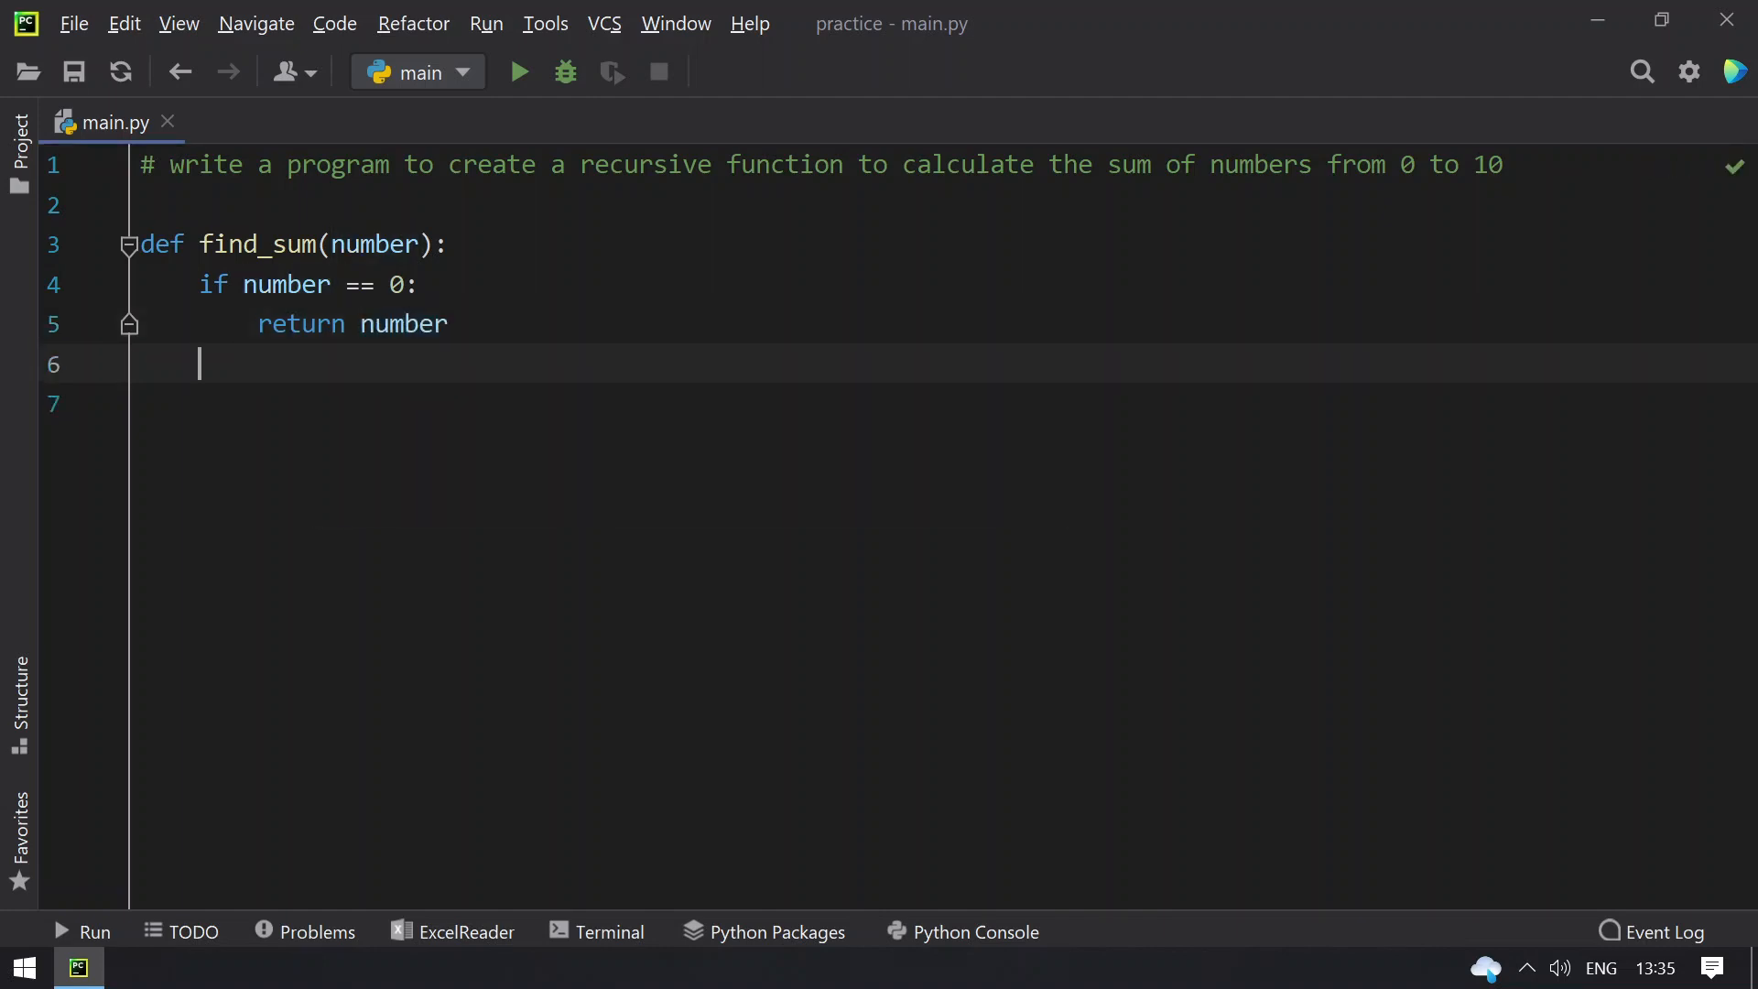
type("return")
Step: Begin line 6 with return number + for the recursive case
key("Return")
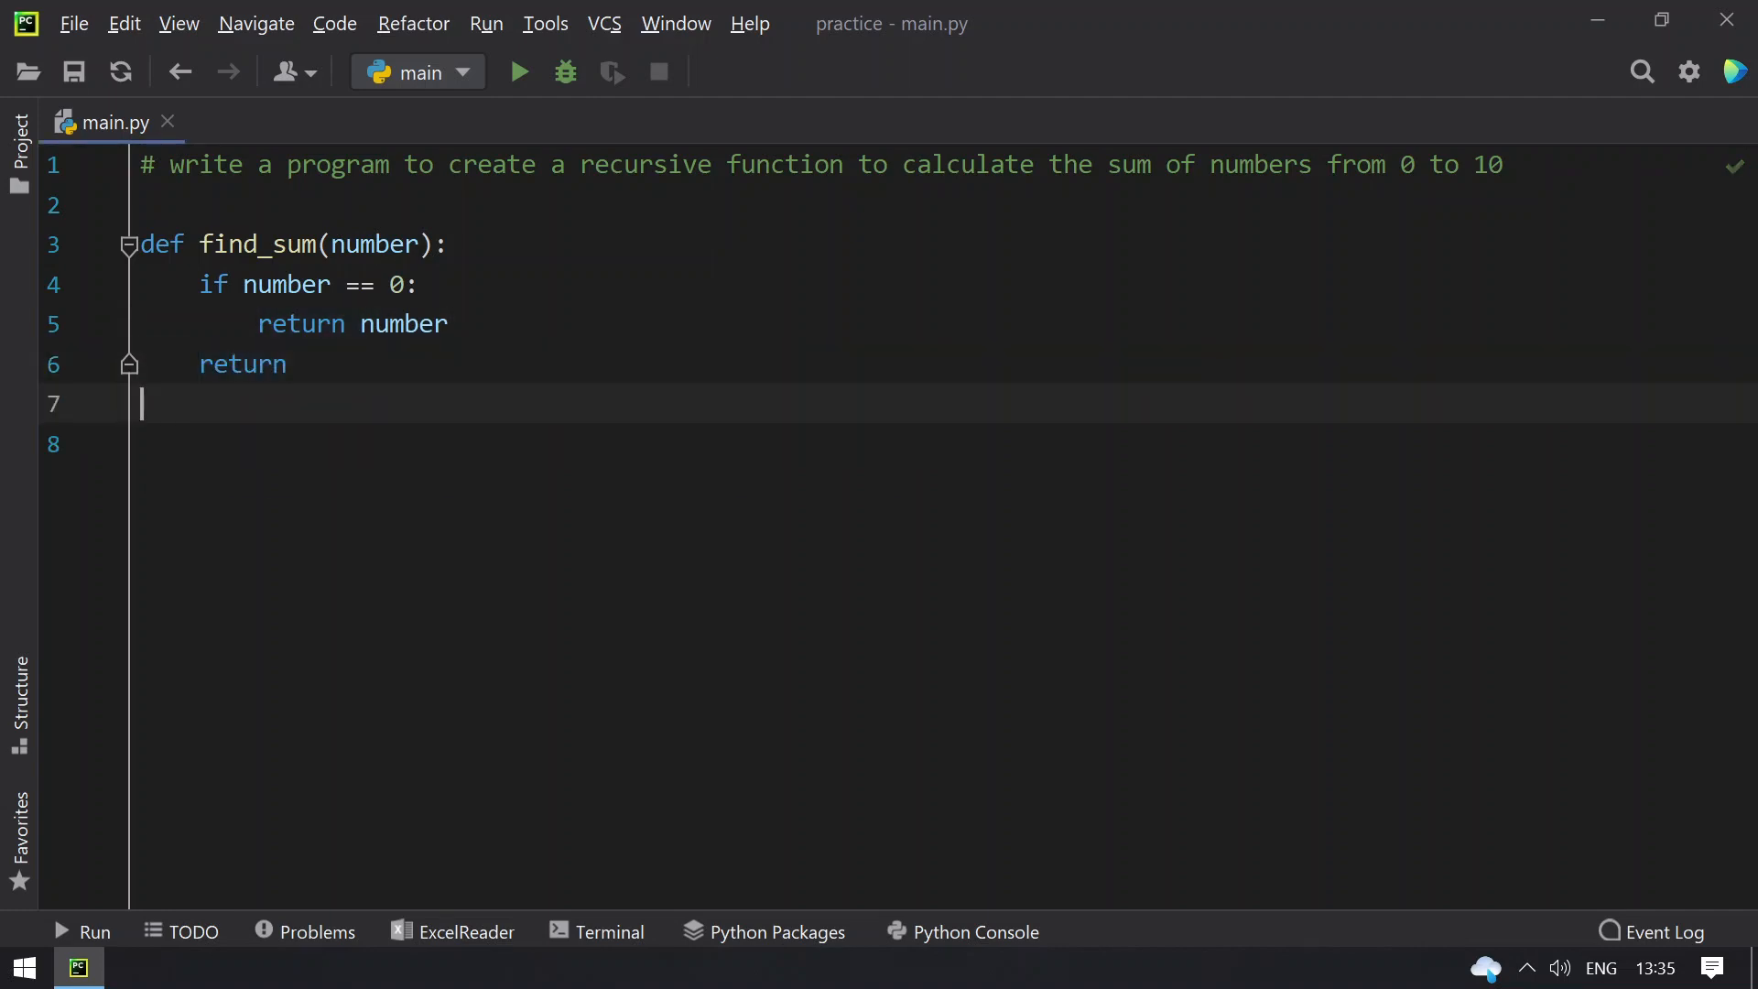
key("BackSpace")
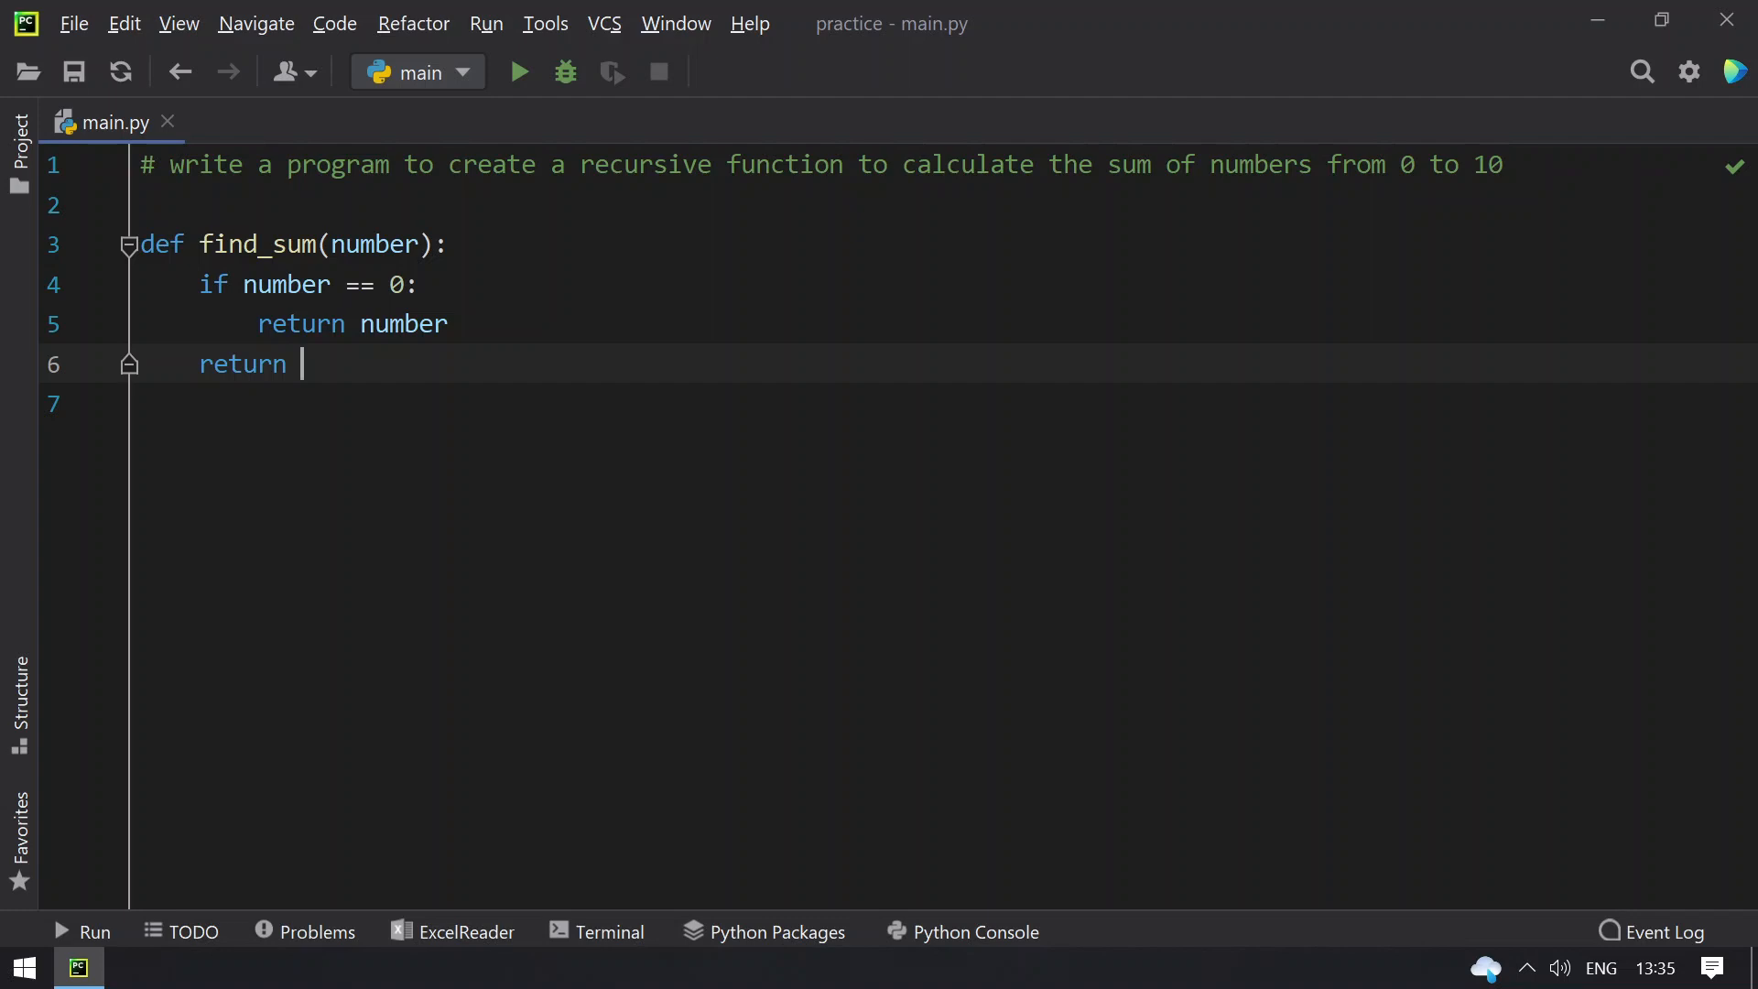
type("n")
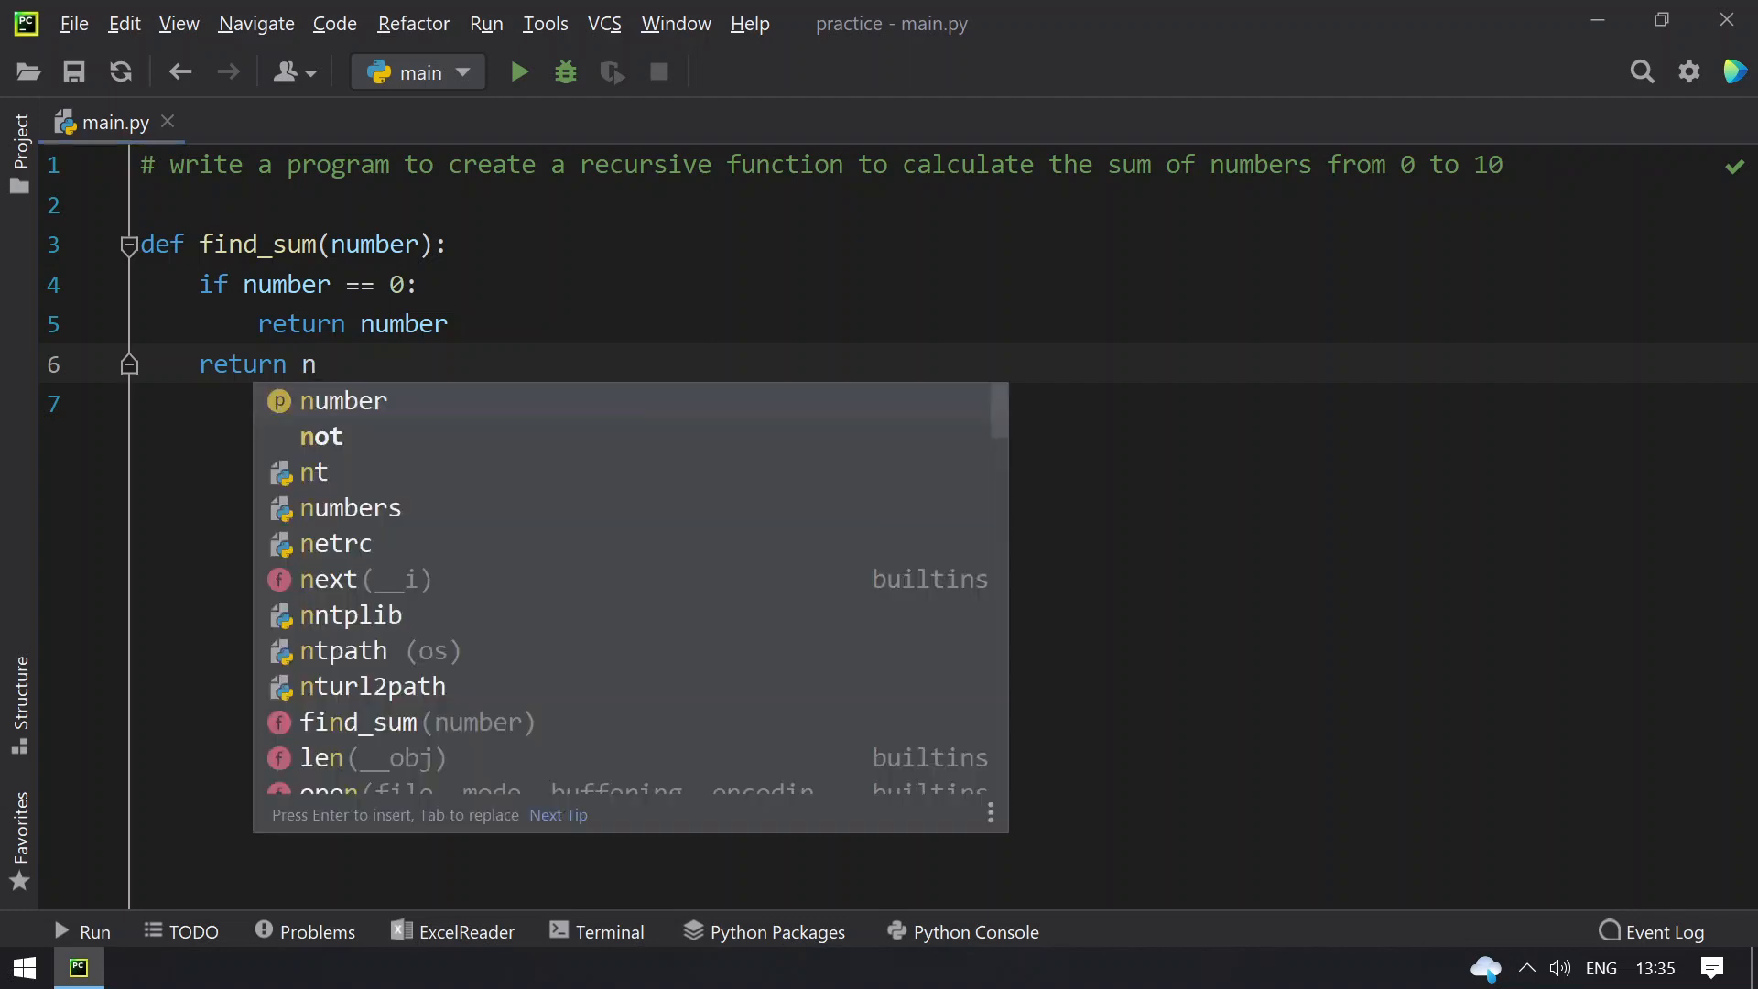
type("umb")
key("Escape")
type("er ")
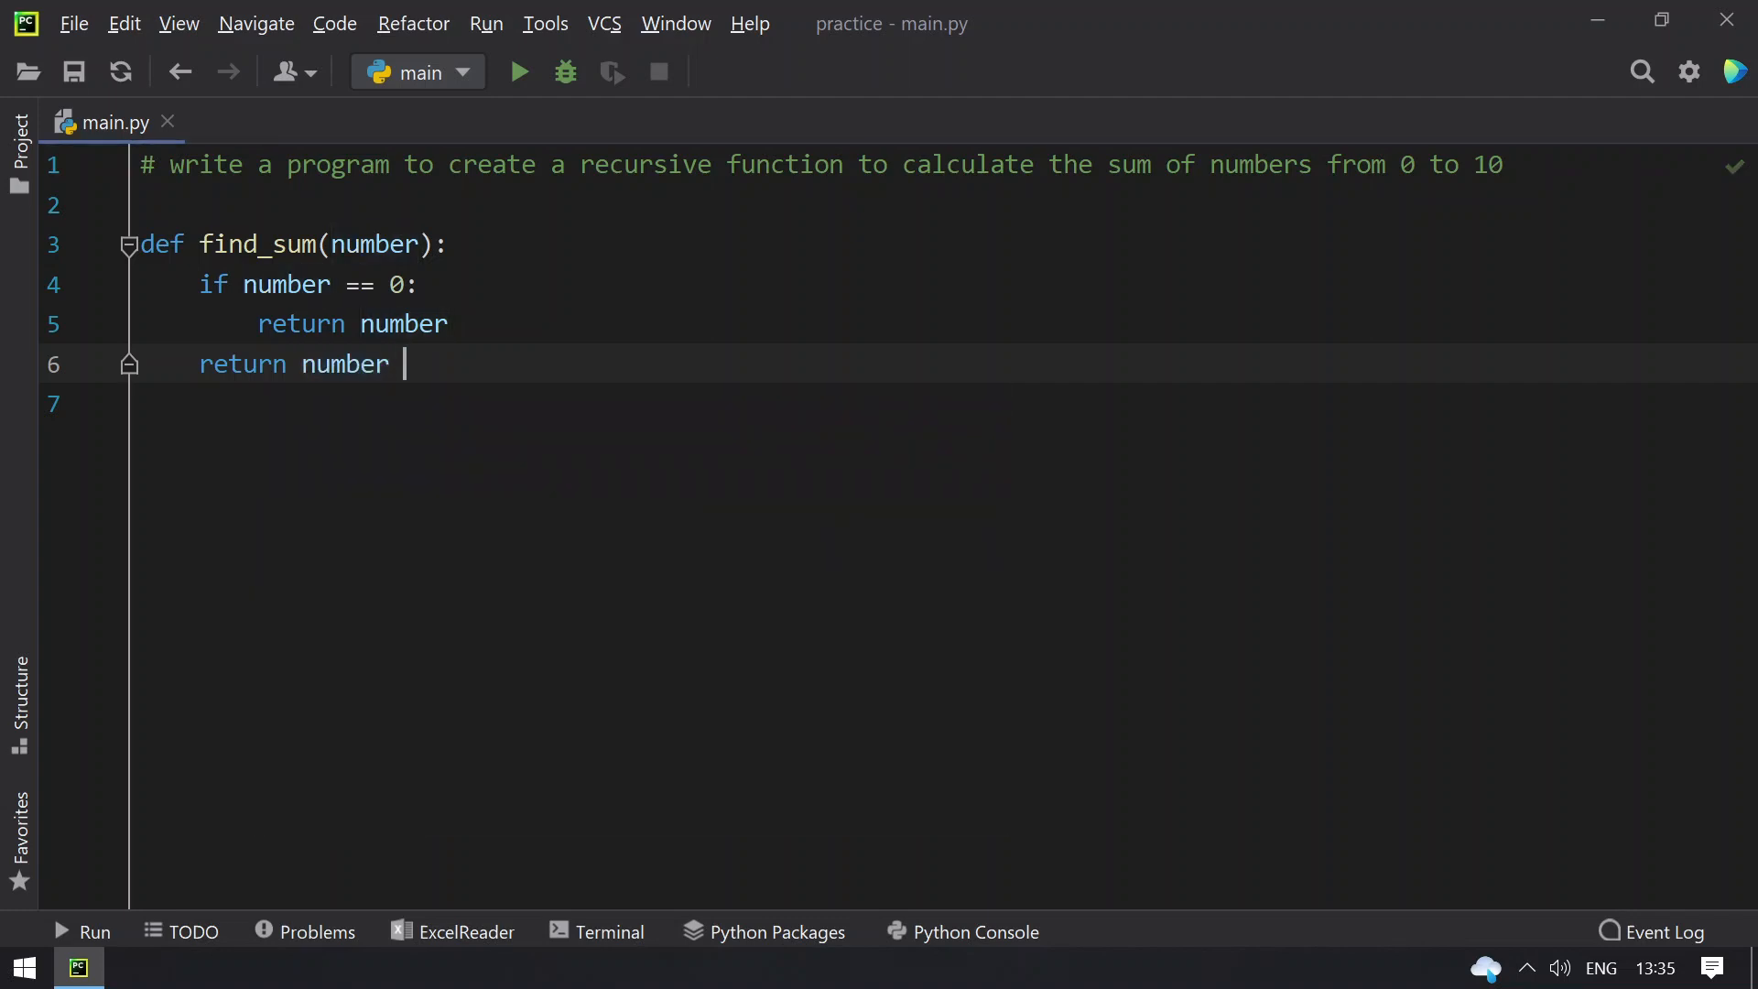
type(" +")
key("BackSpace")
key("BackSpace")
type("+")
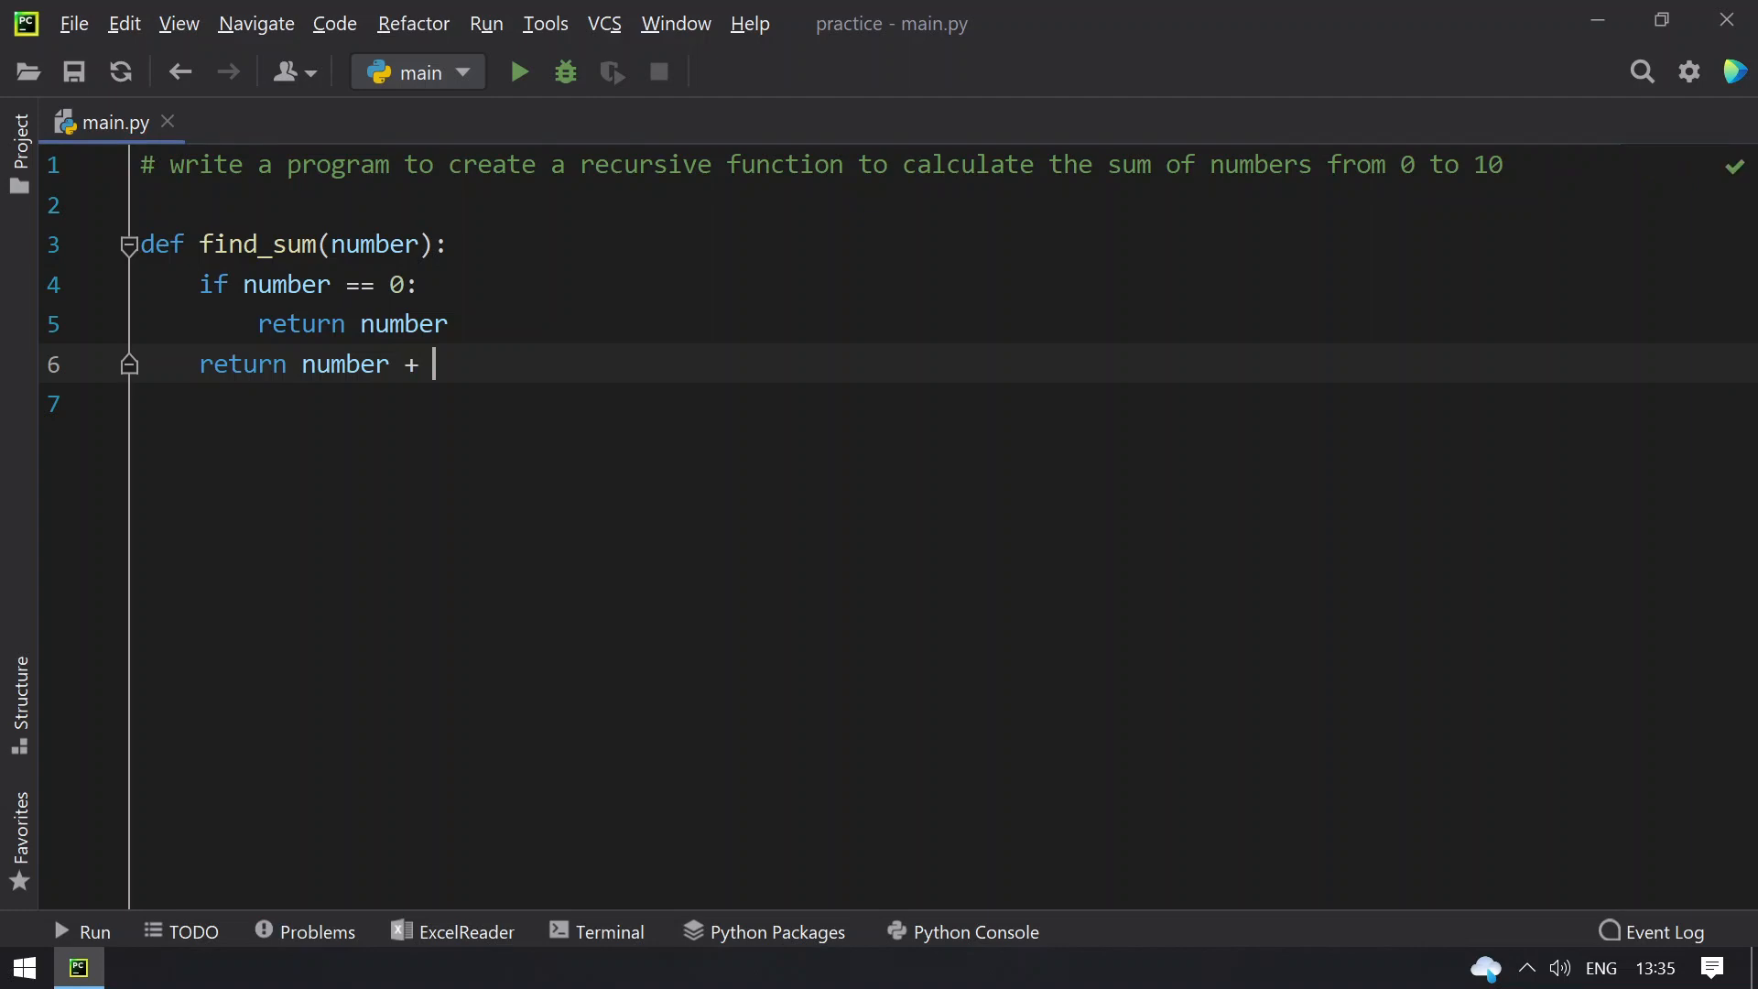
Step: Complete line 6 as return number + find_sum(number - 1), copying names from line 3, and add blank lines below
double_click(275, 242)
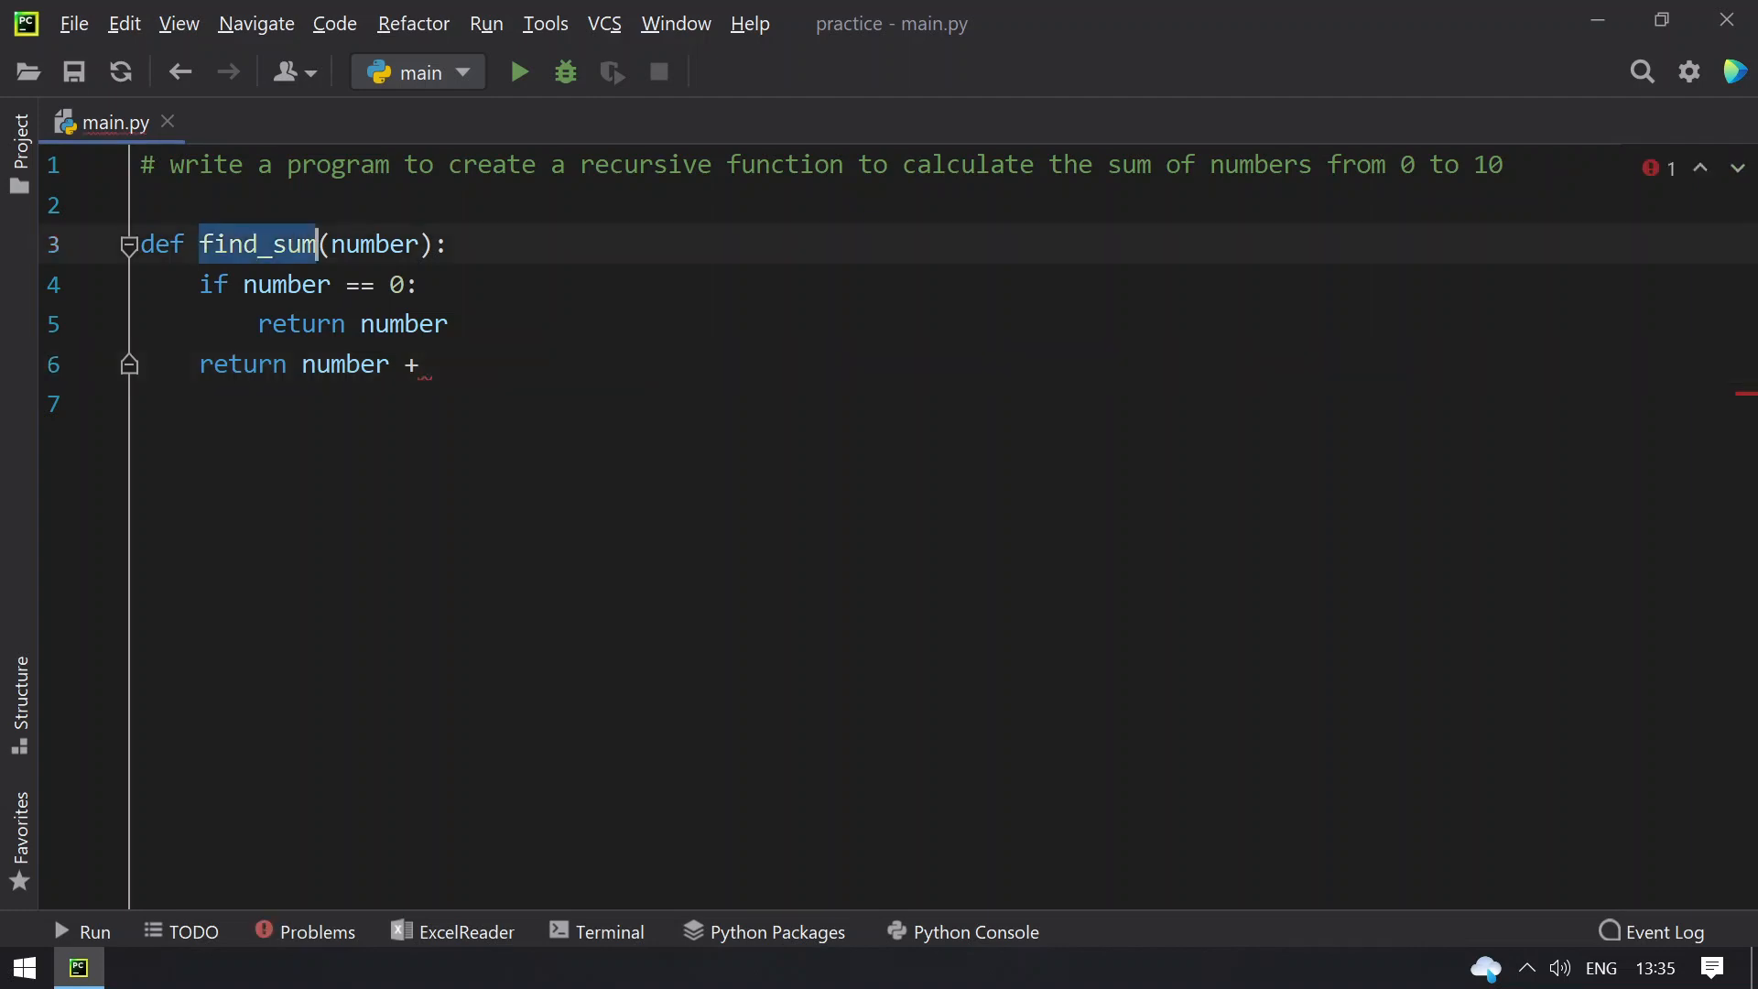
key("ctrl+c")
left_click(453, 365)
key("ctrl+v")
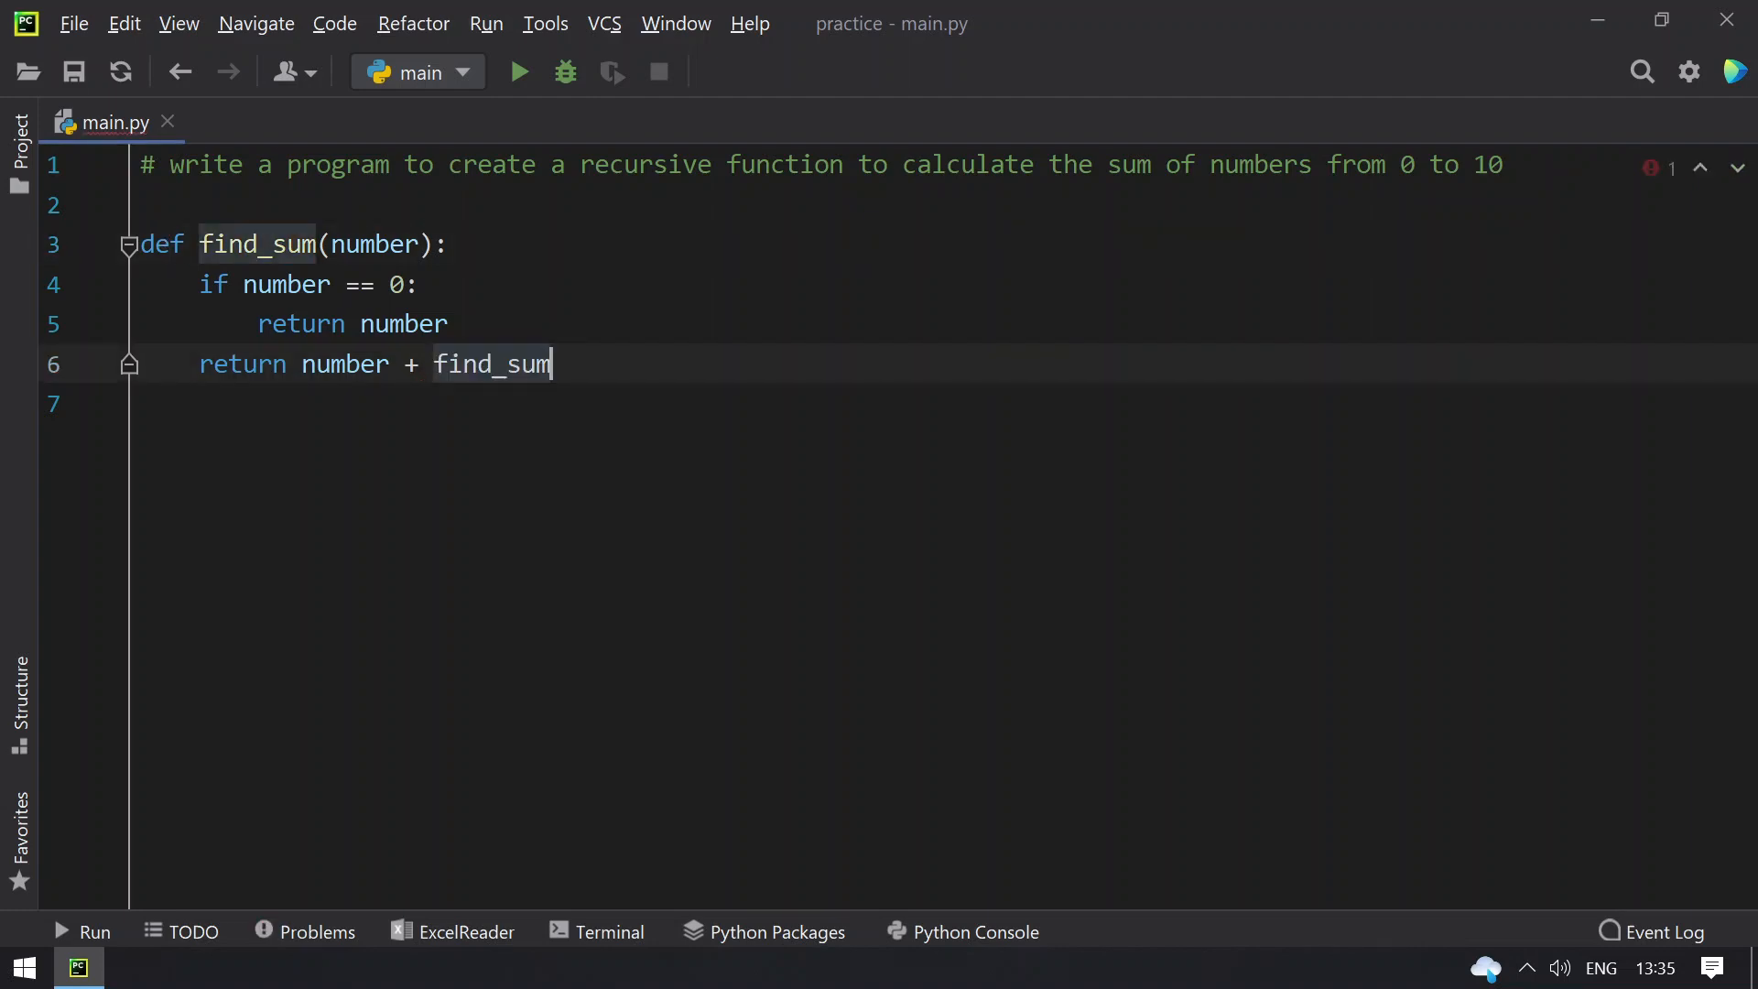
type("(")
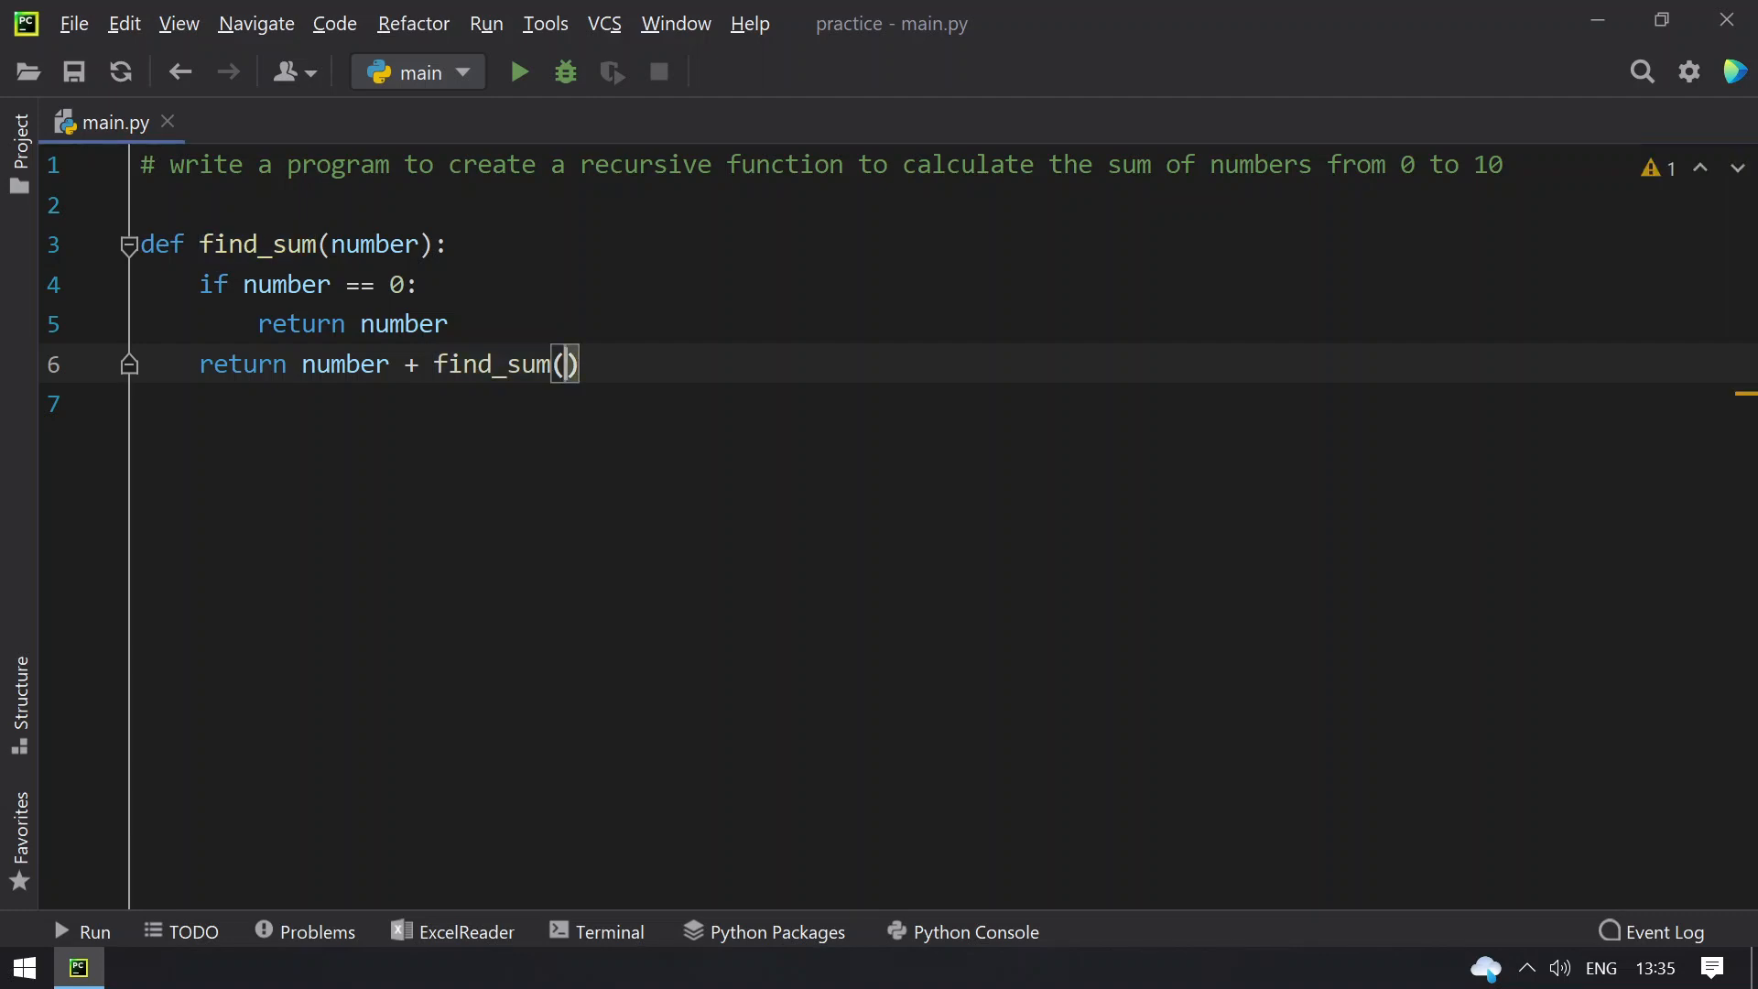
double_click(373, 243)
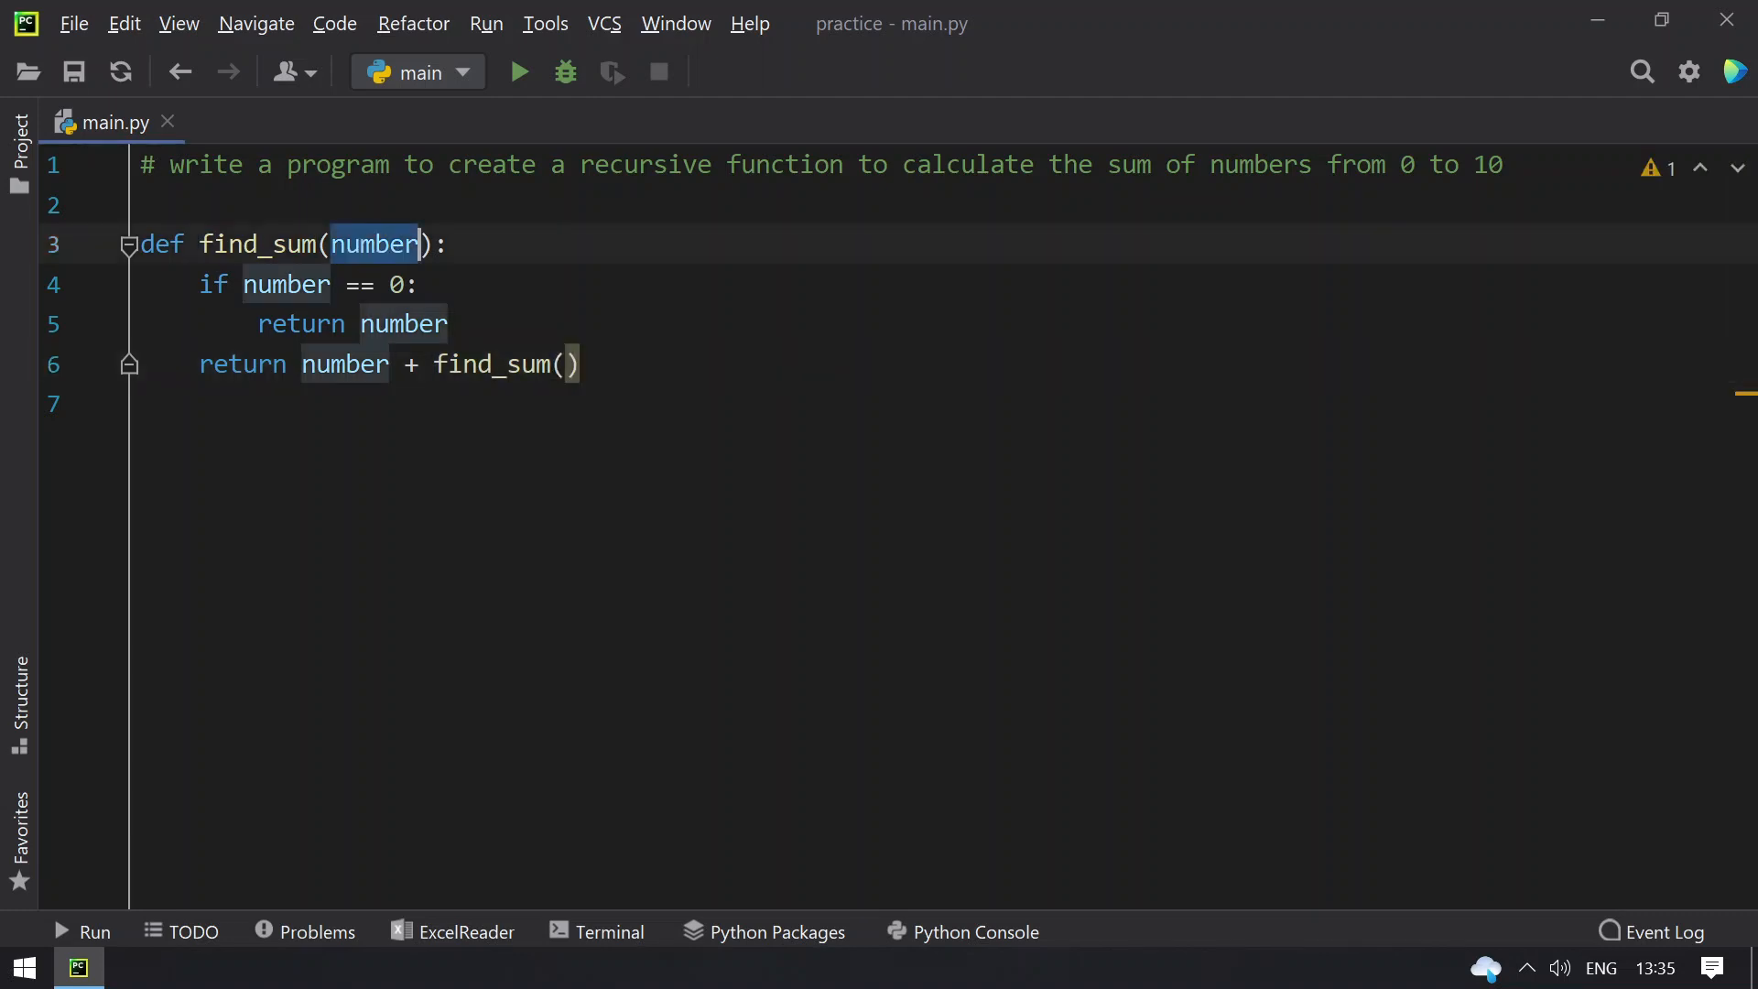
left_click(568, 364)
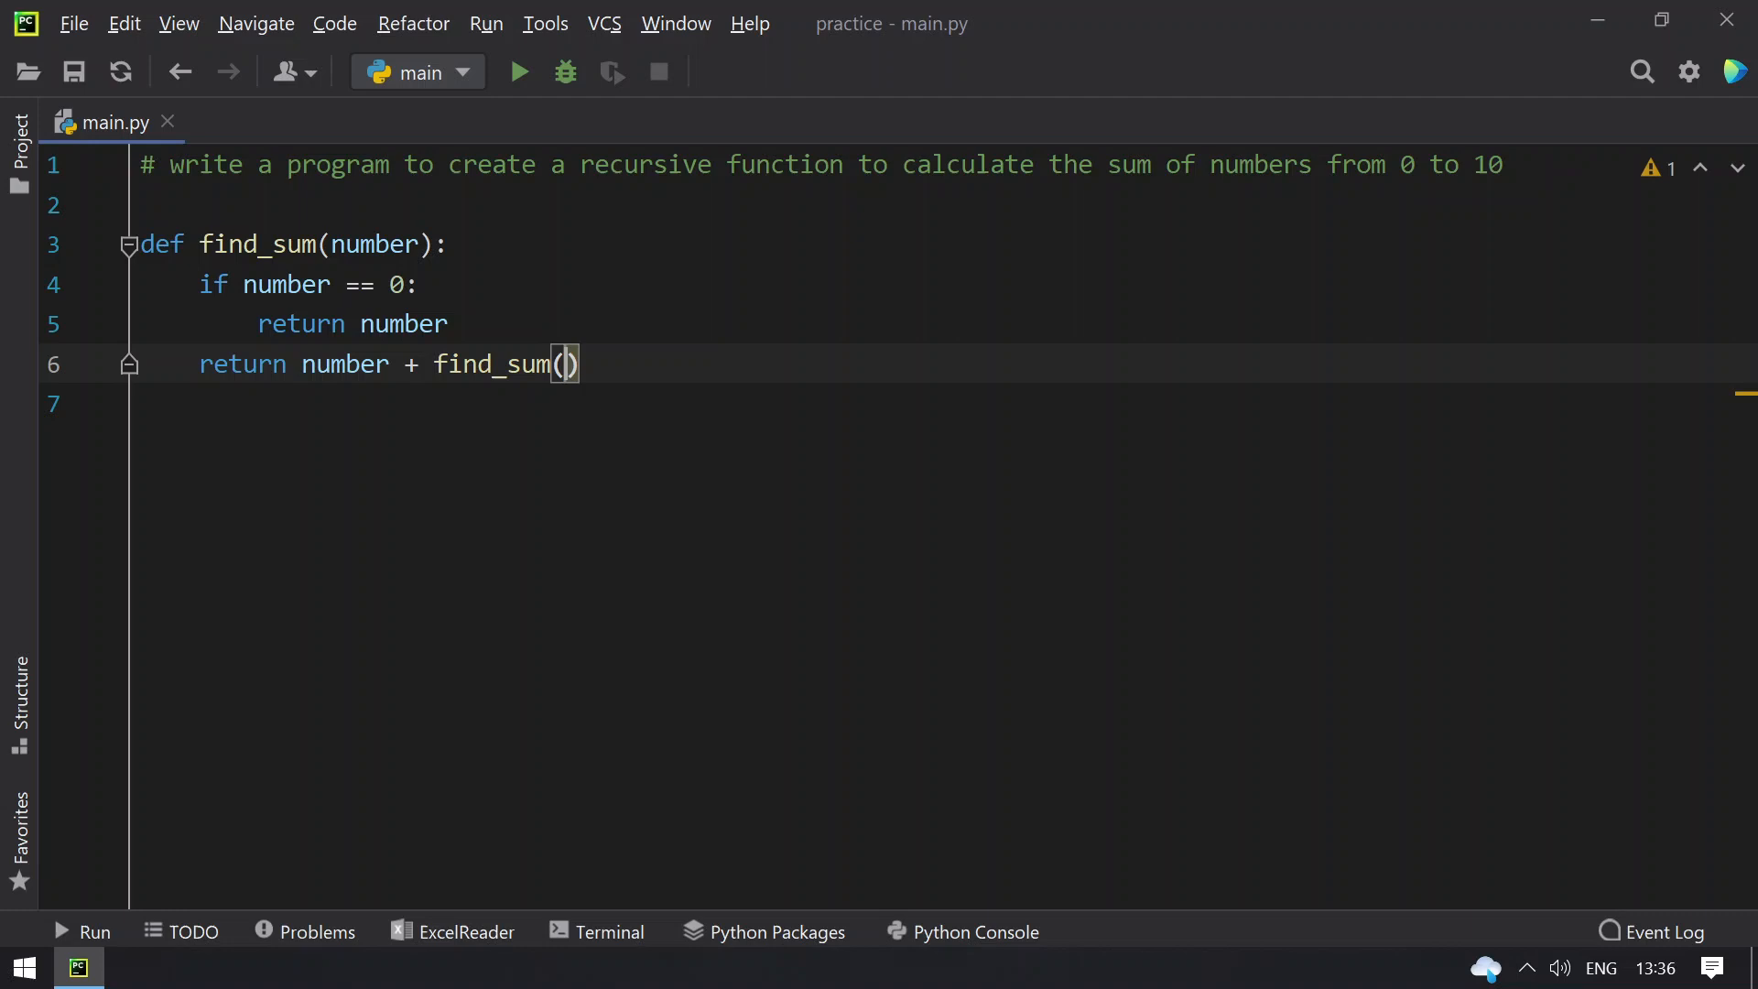
key("ctrl+v")
type("- 1")
key("End")
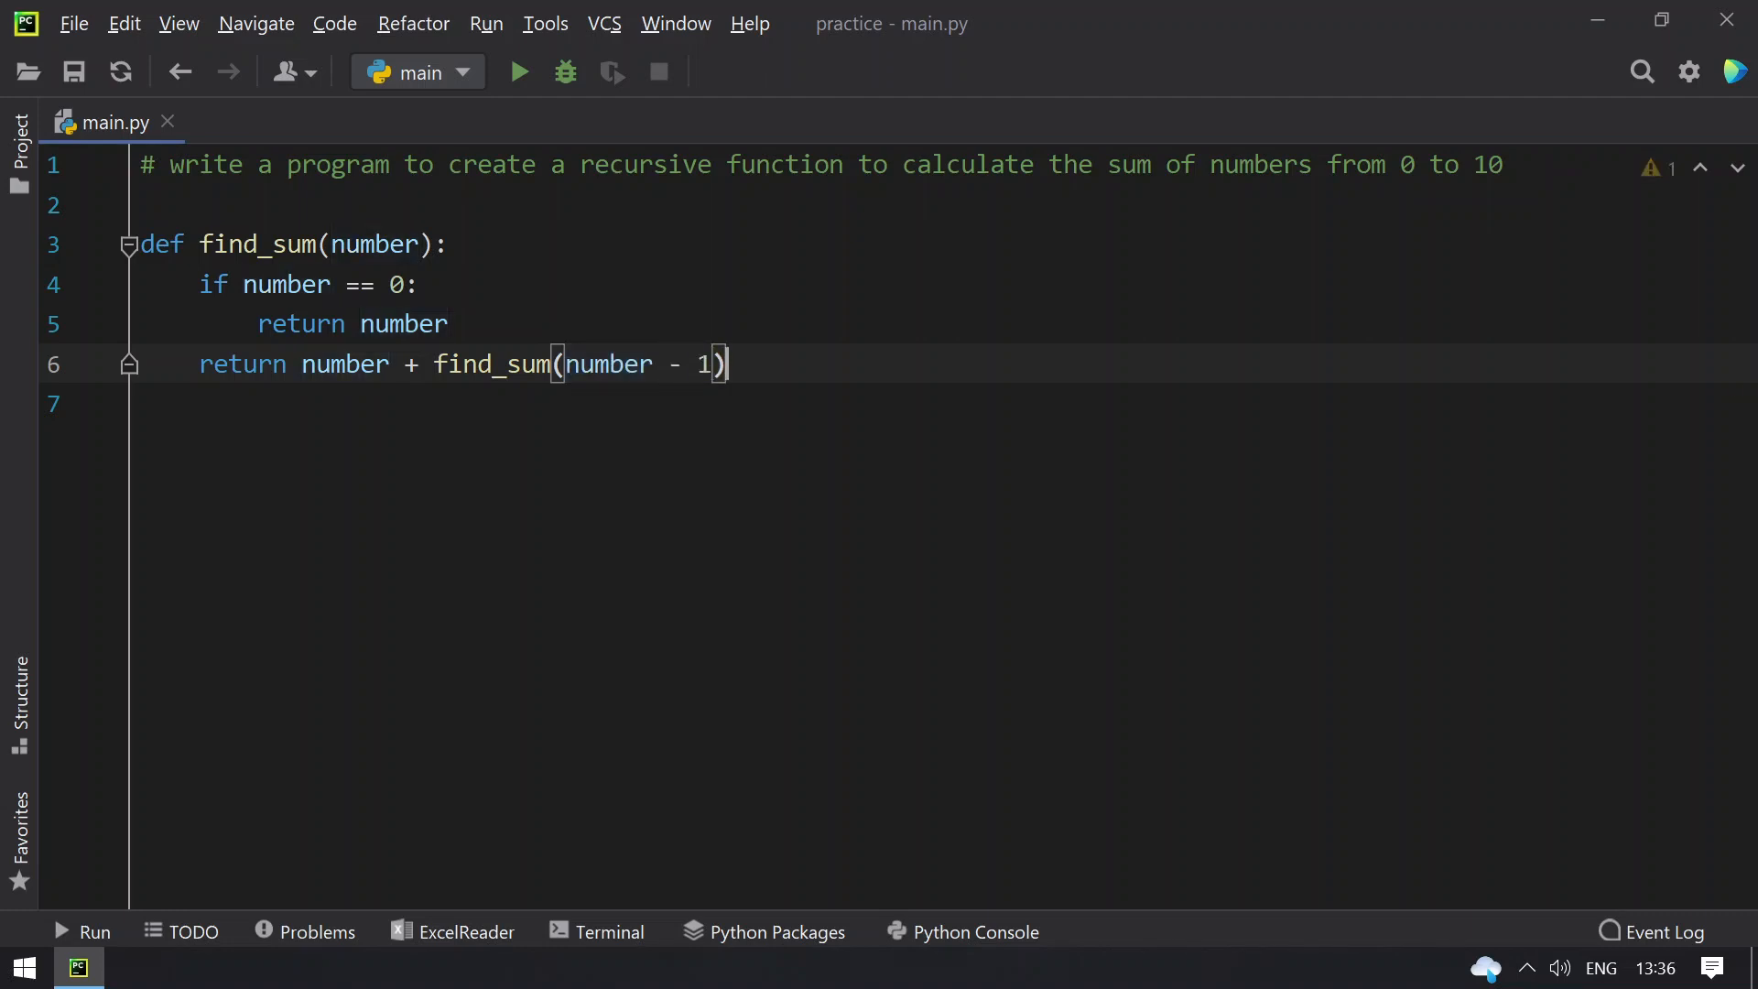
key("Return")
key("Return")
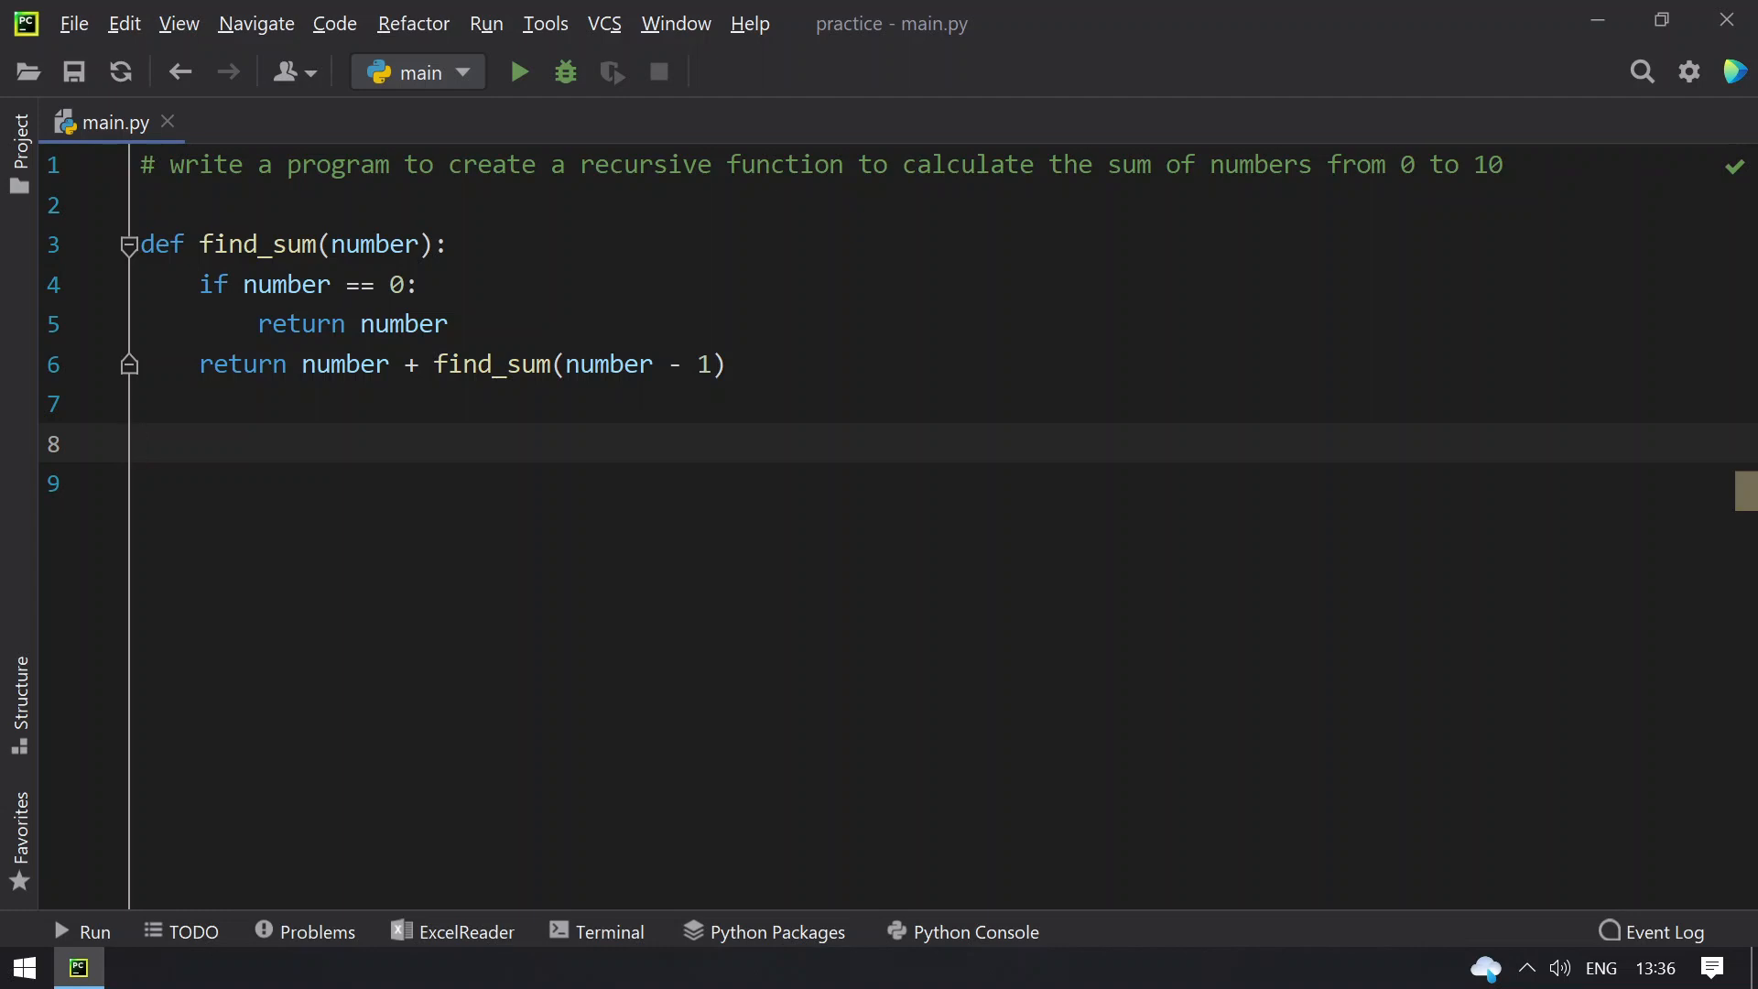
double_click(287, 285)
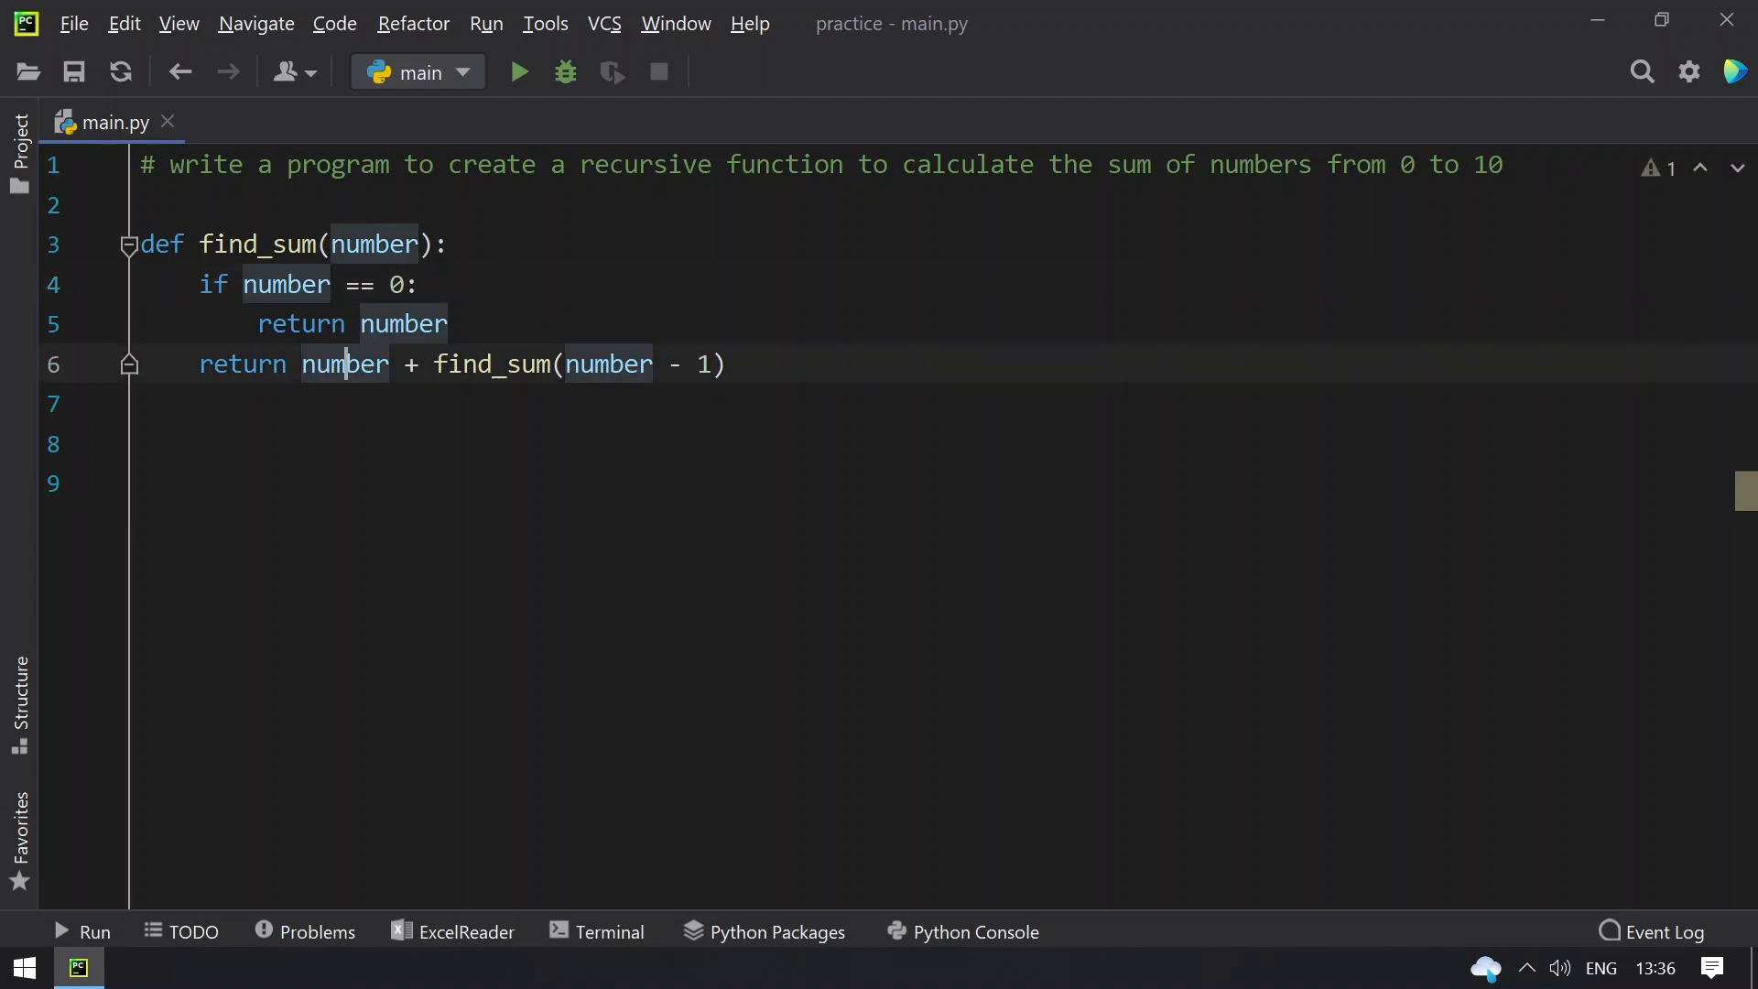
double_click(345, 364)
double_click(374, 246)
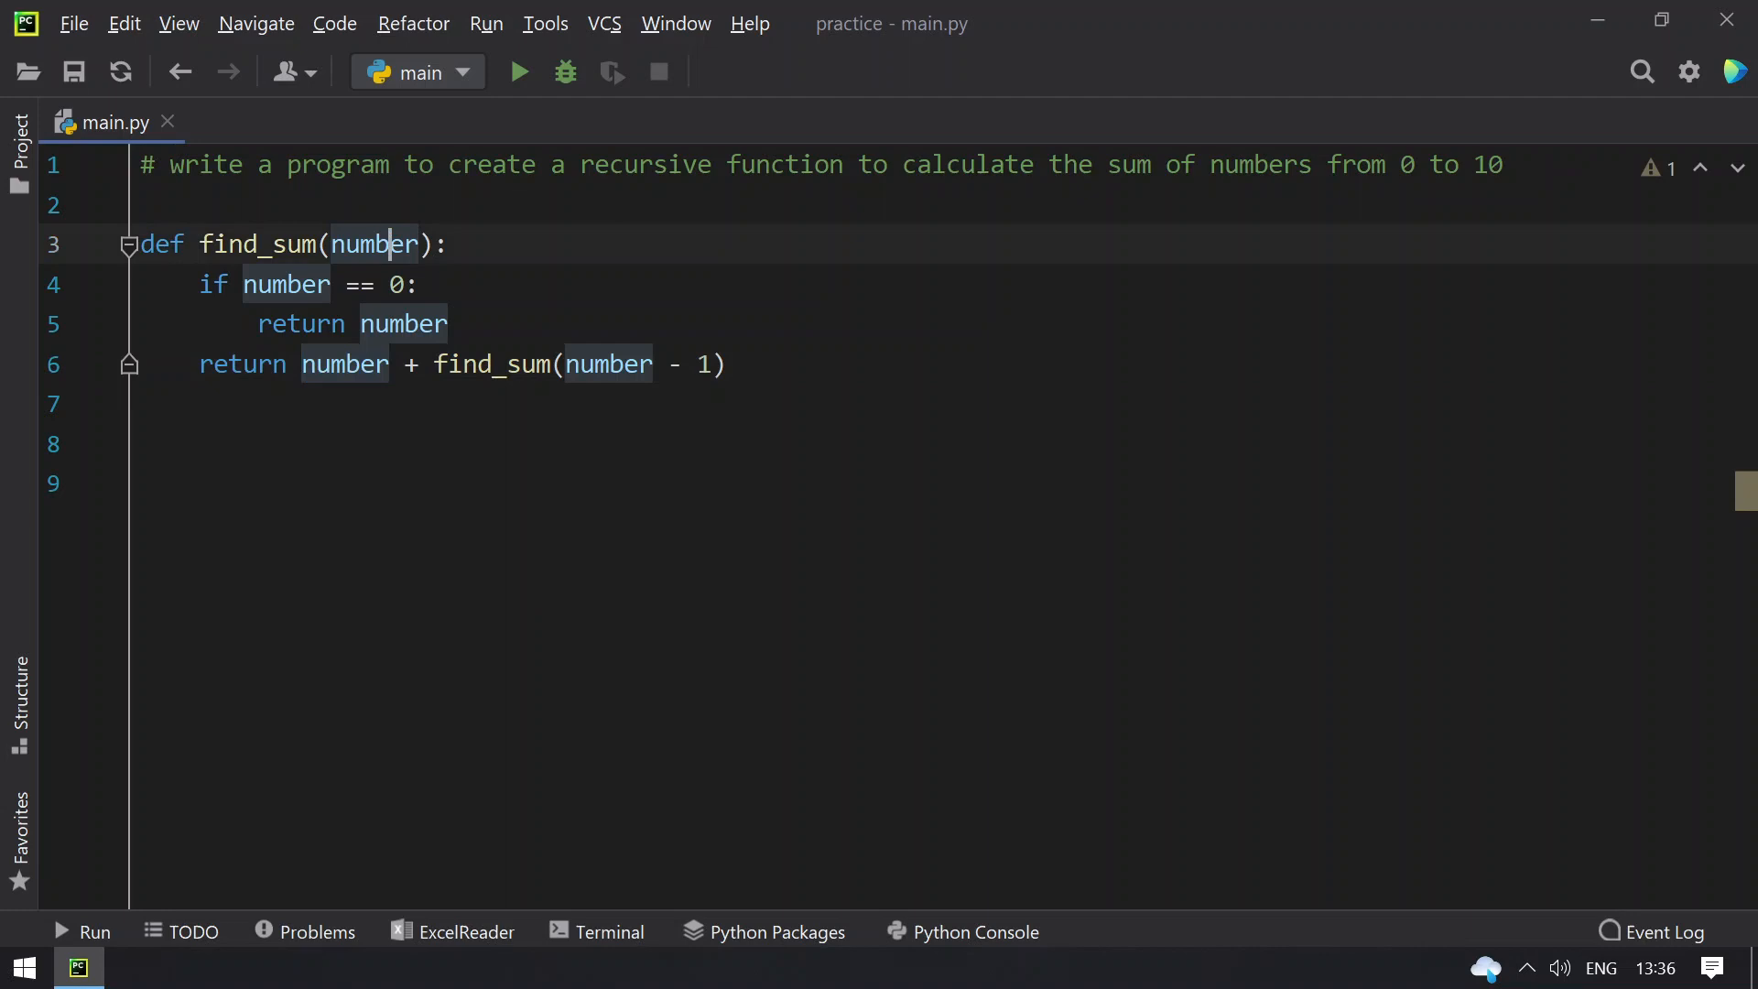
double_click(344, 365)
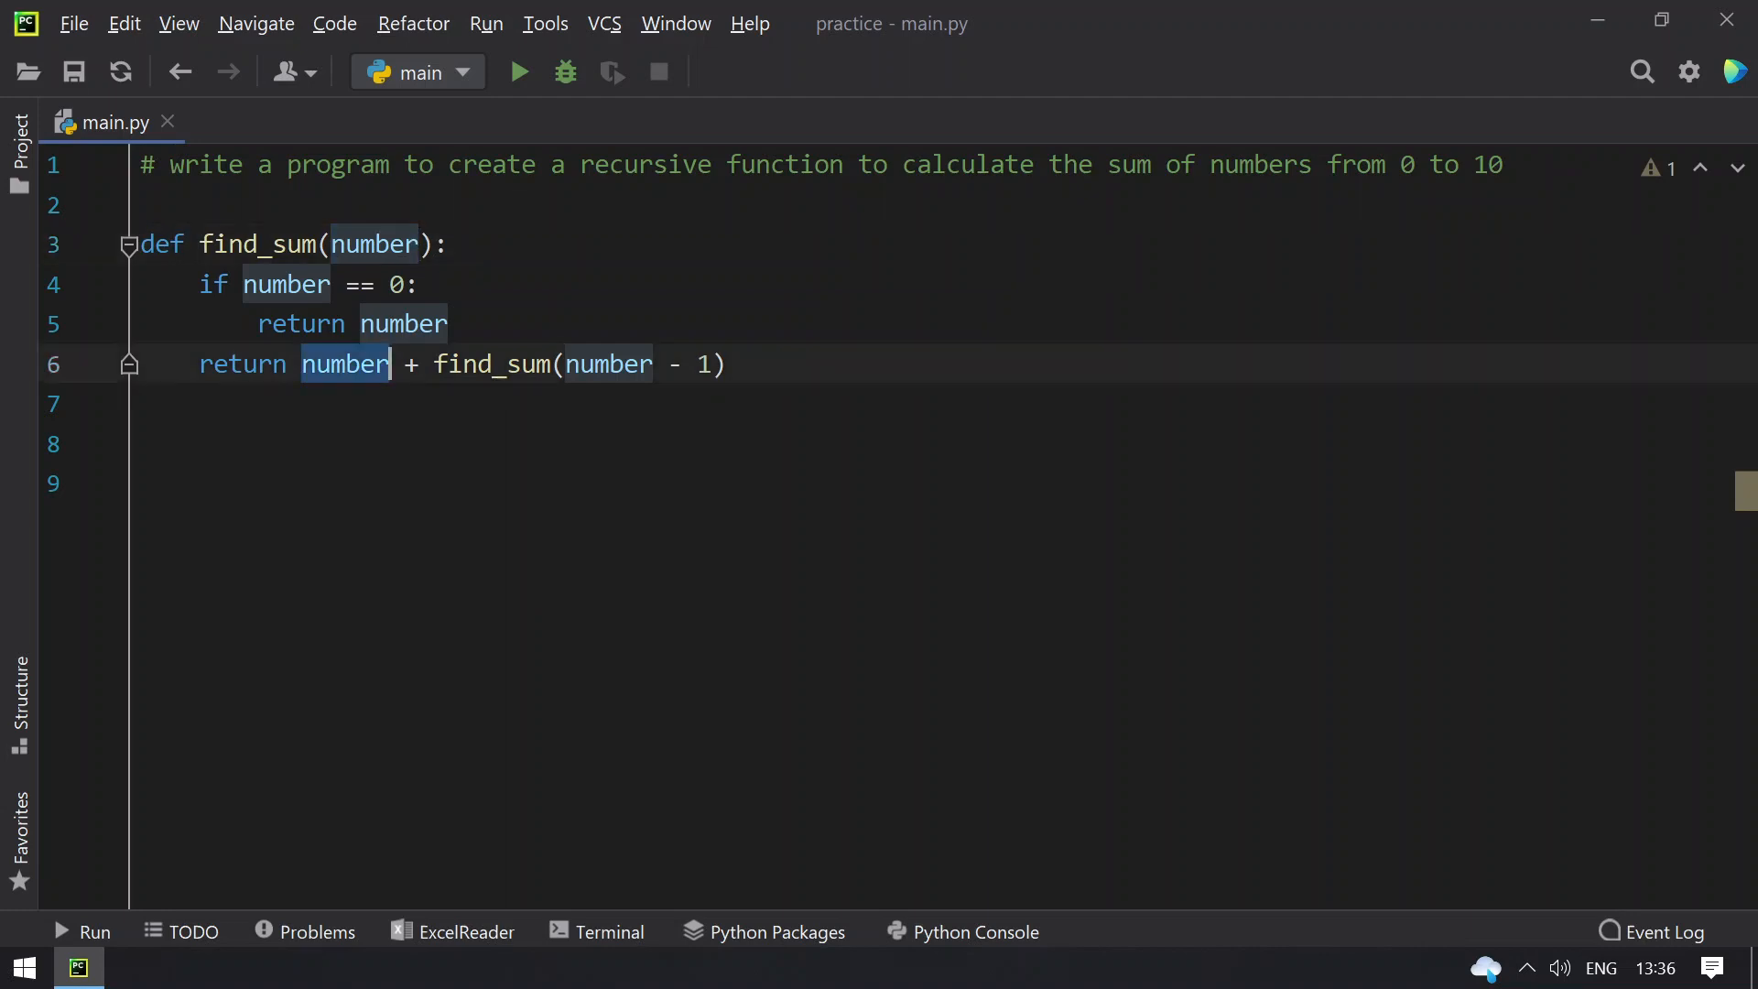
double_click(609, 364)
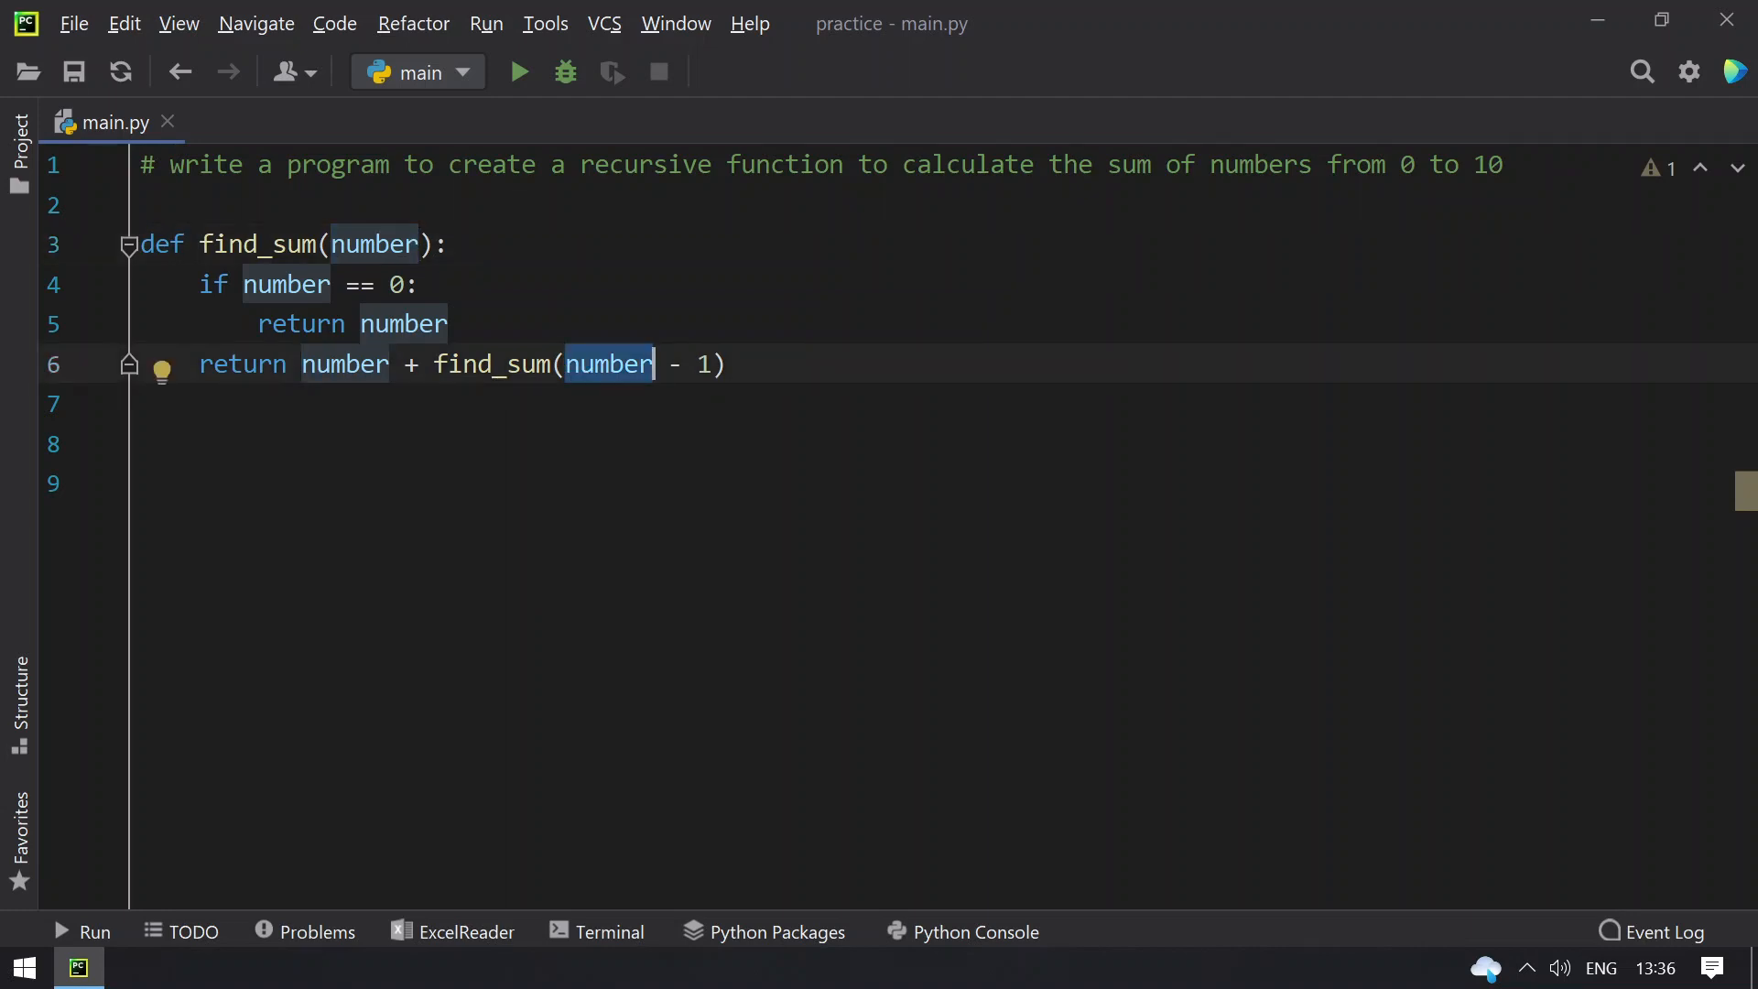
left_click(346, 364)
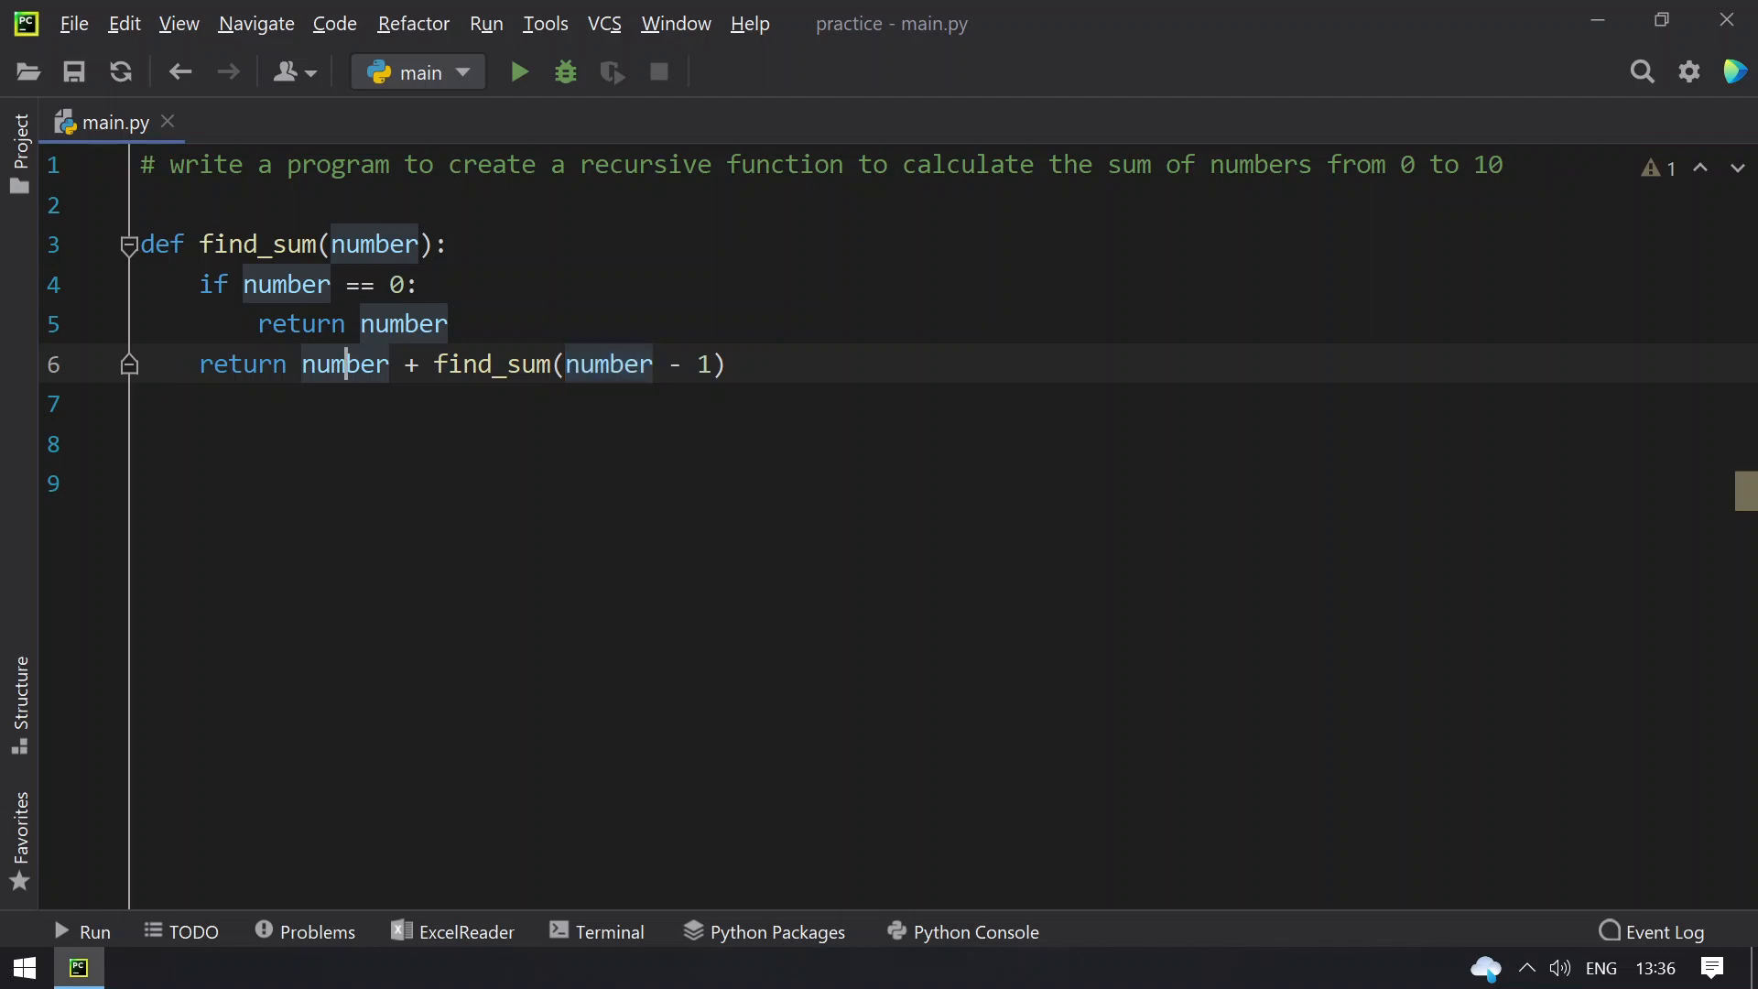
double_click(344, 365)
double_click(609, 363)
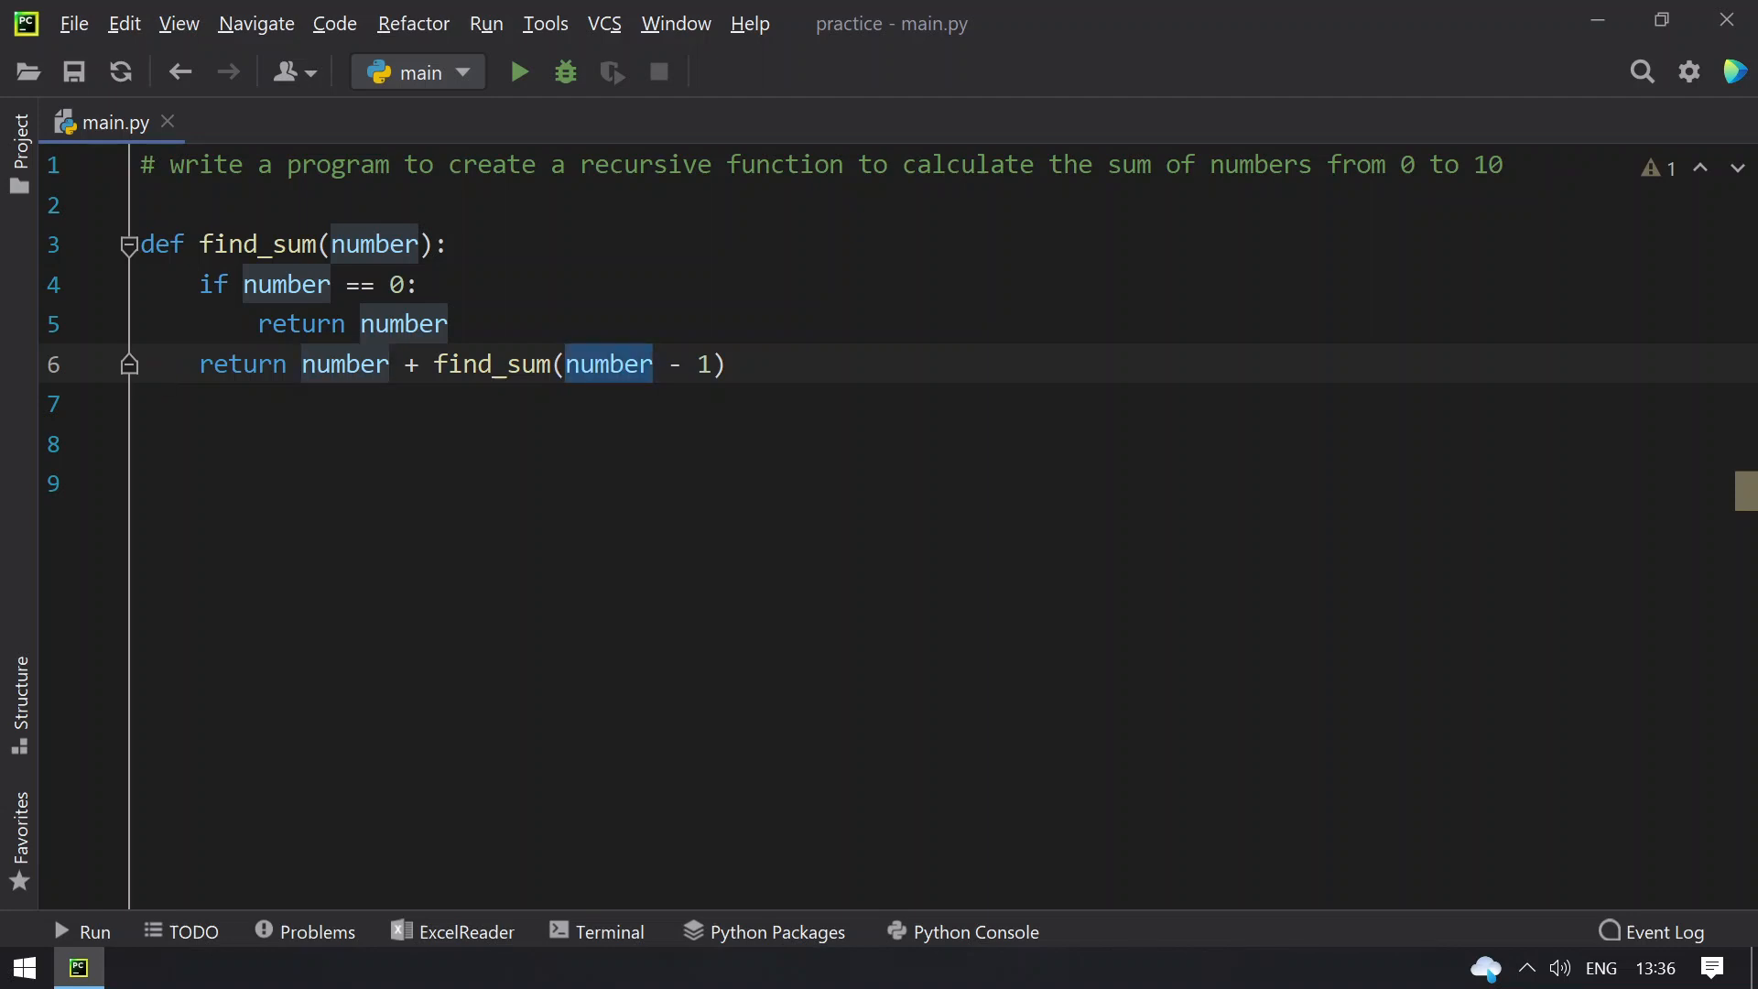
double_click(375, 246)
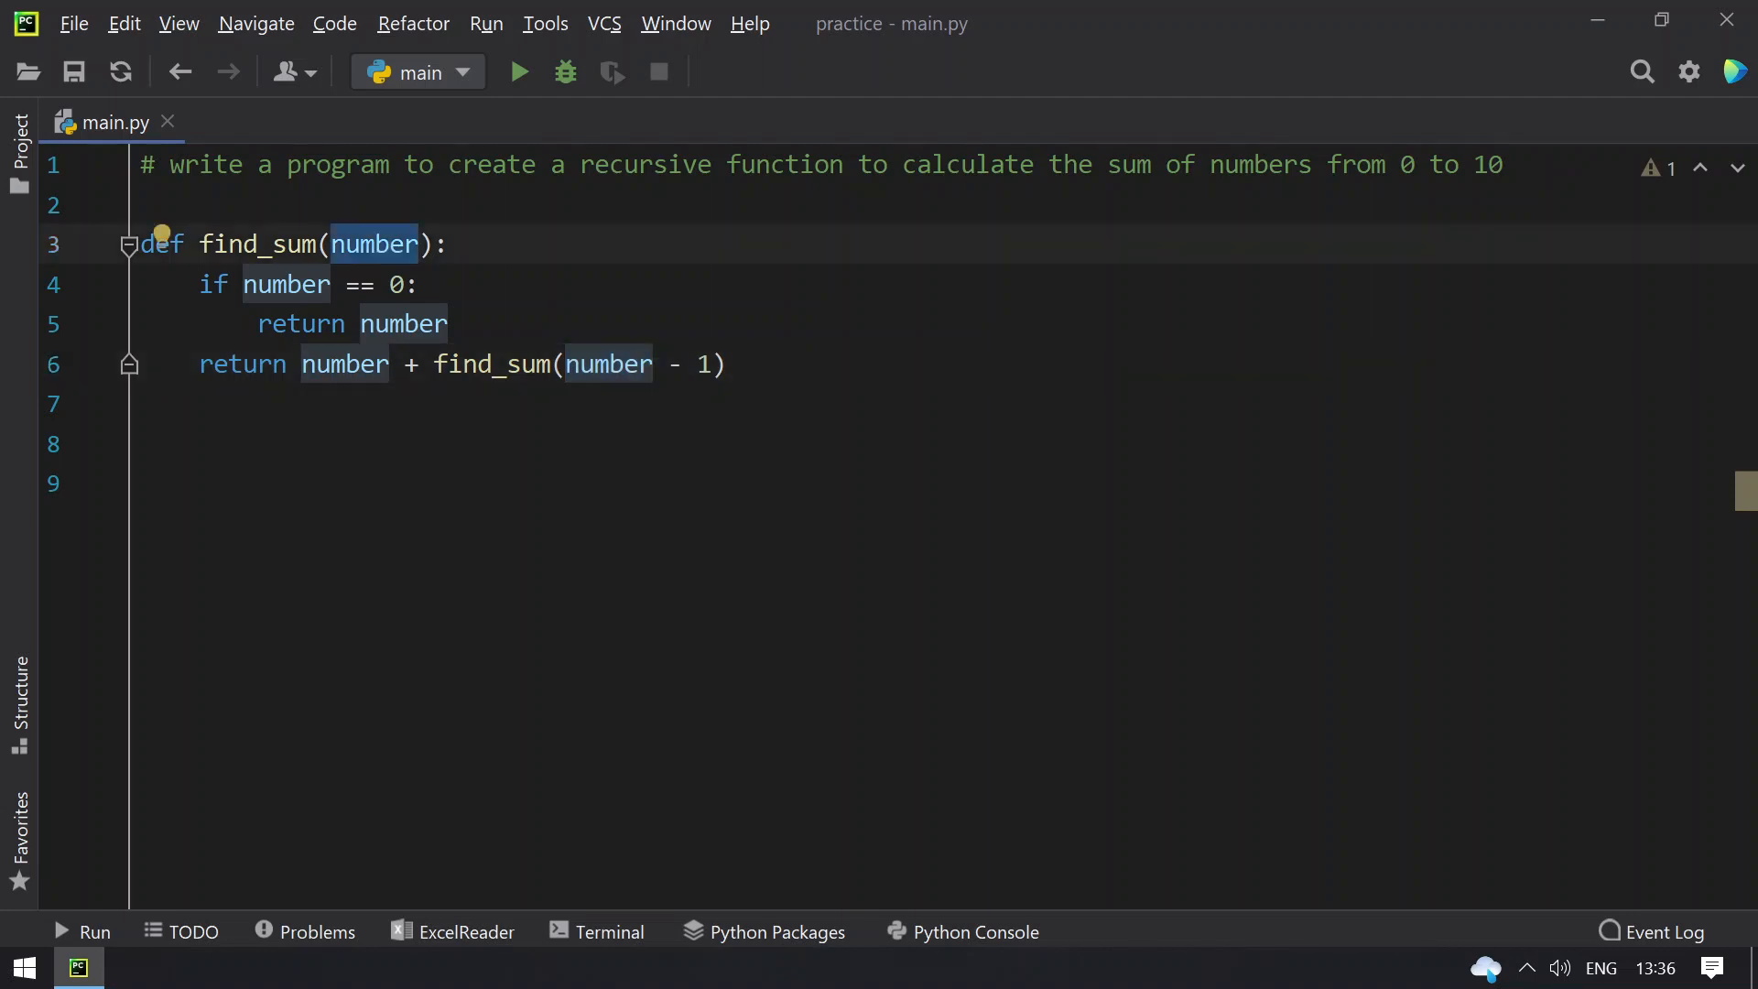
double_click(346, 364)
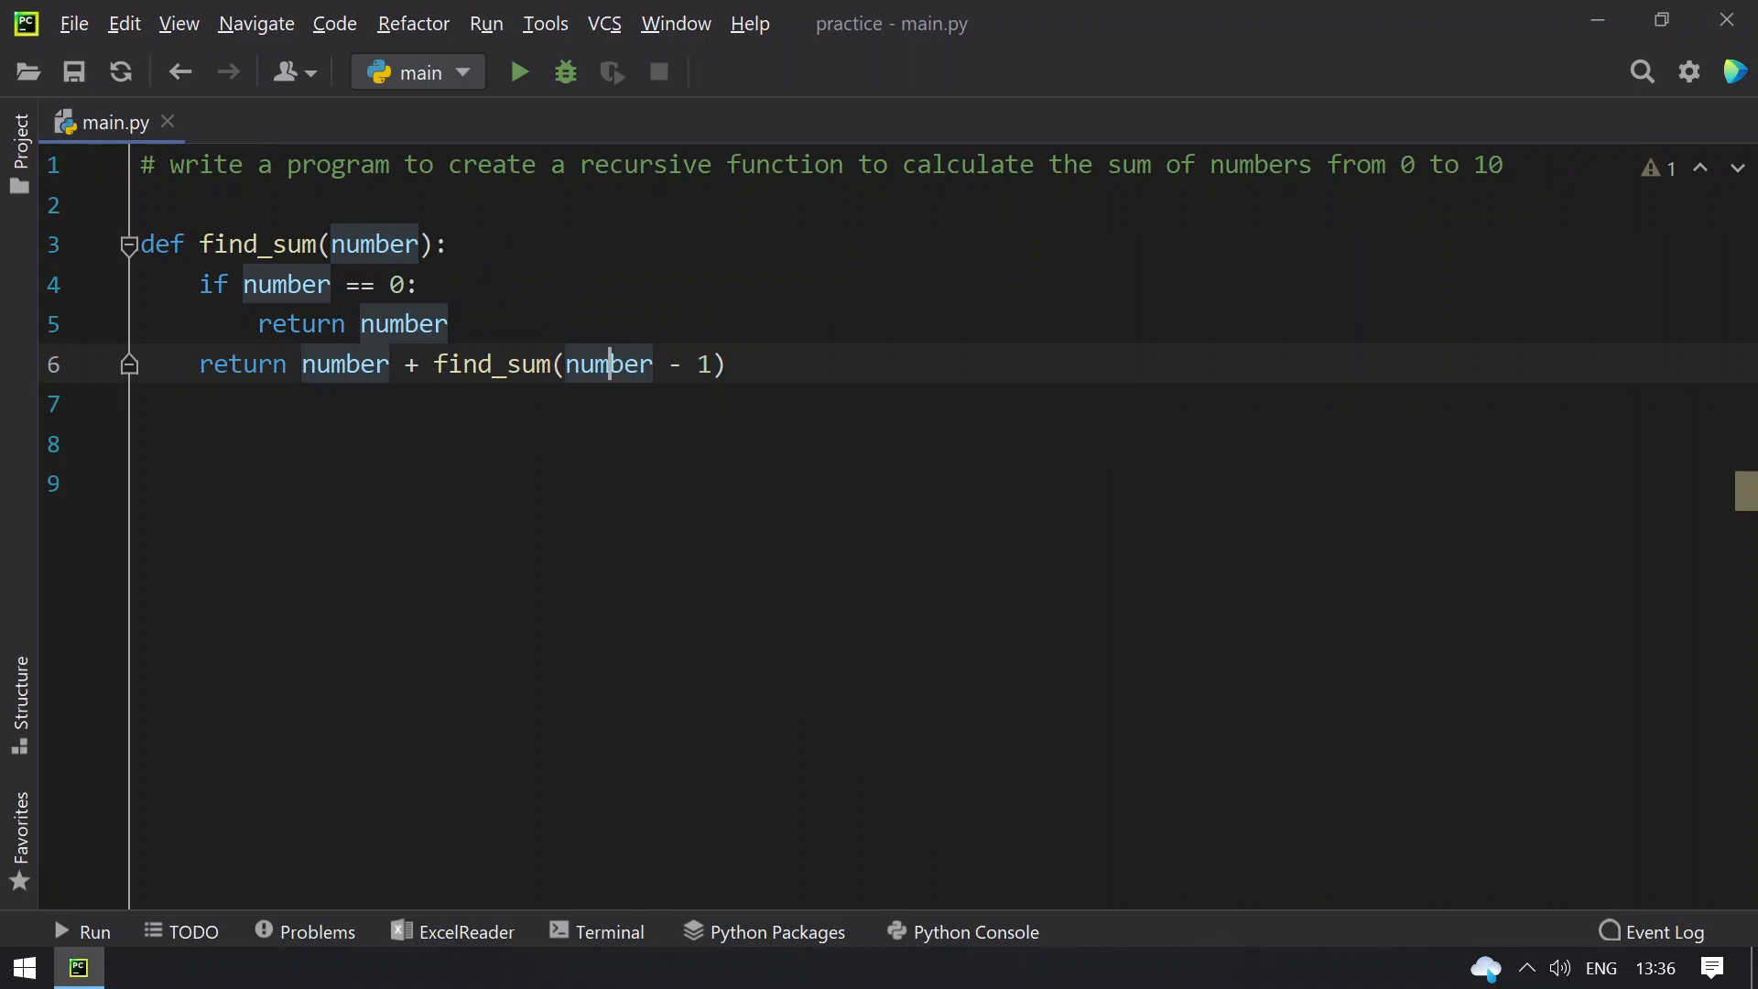
double_click(609, 365)
left_click(825, 444)
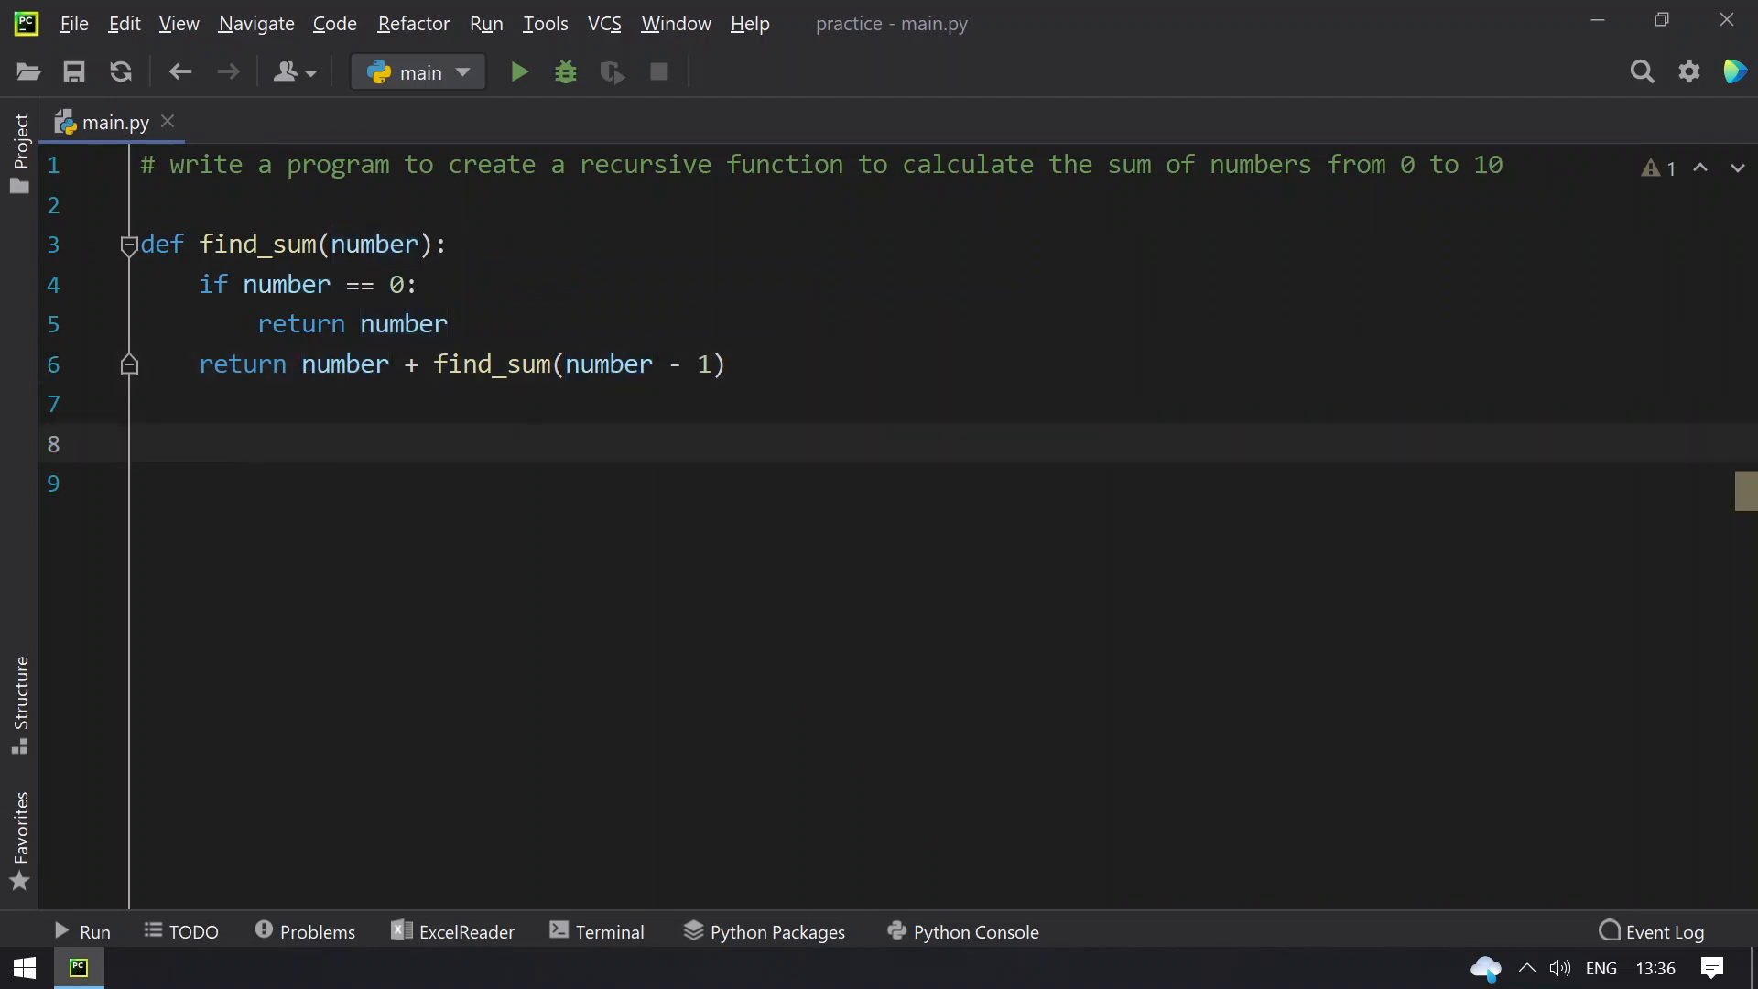
left_click(389, 285)
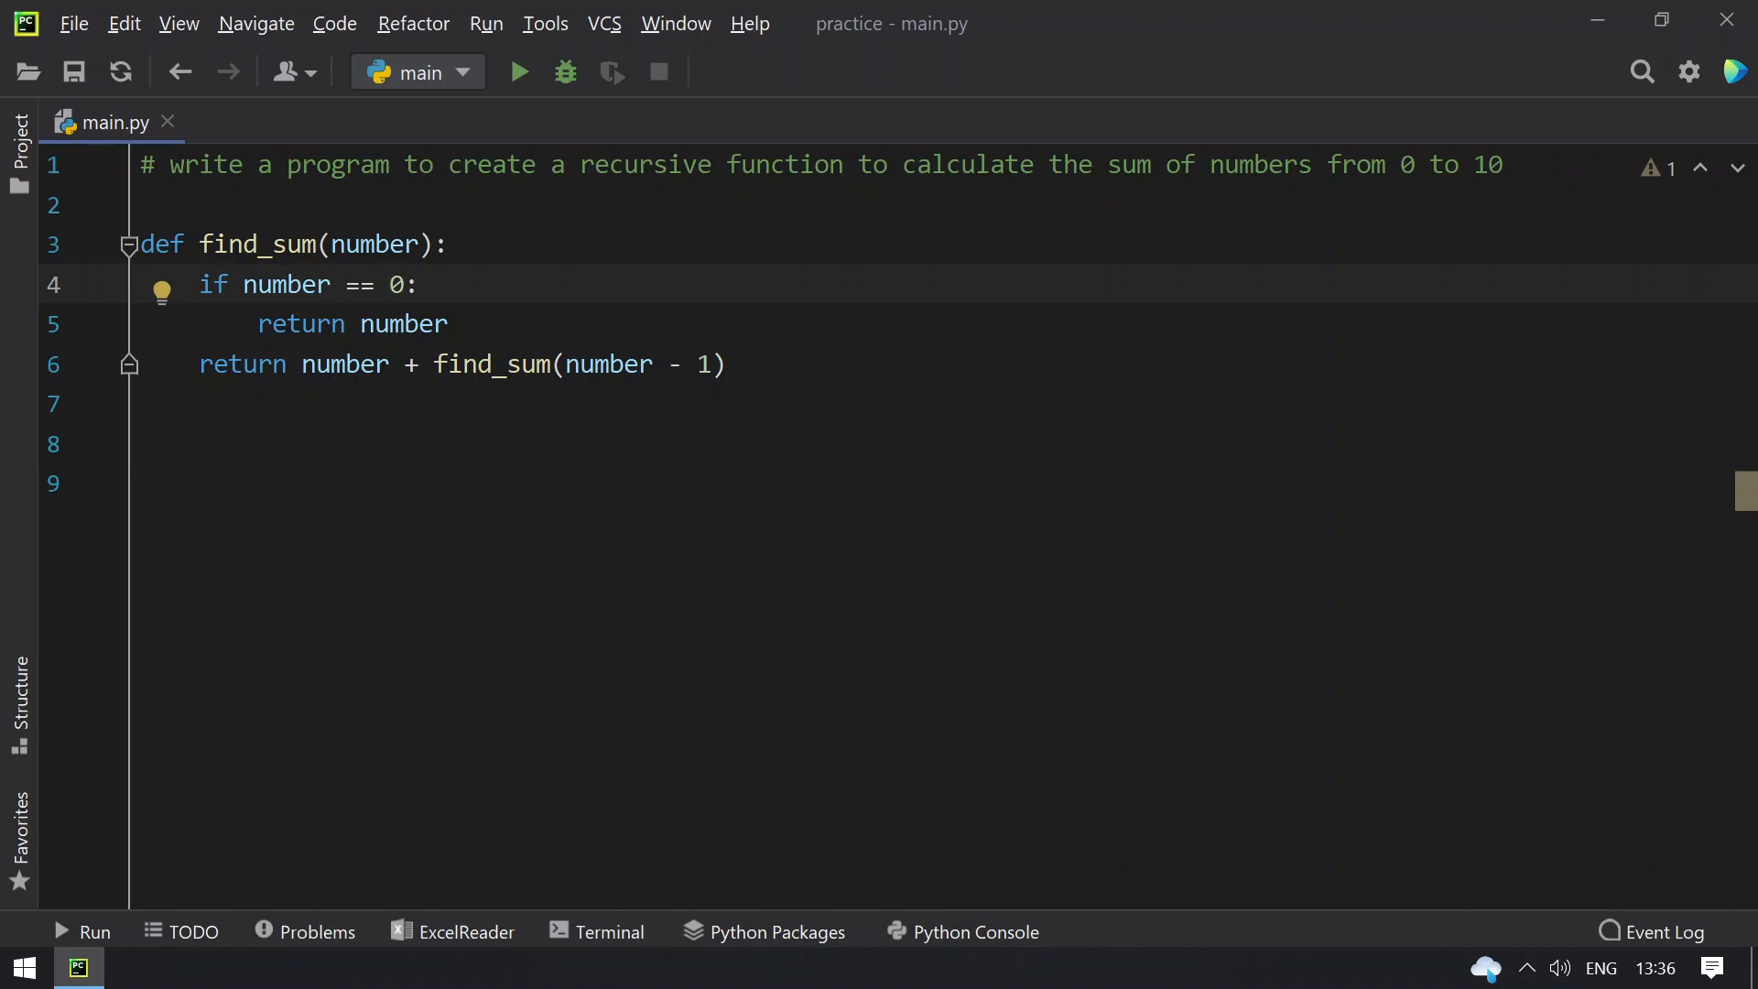
left_click(142, 442)
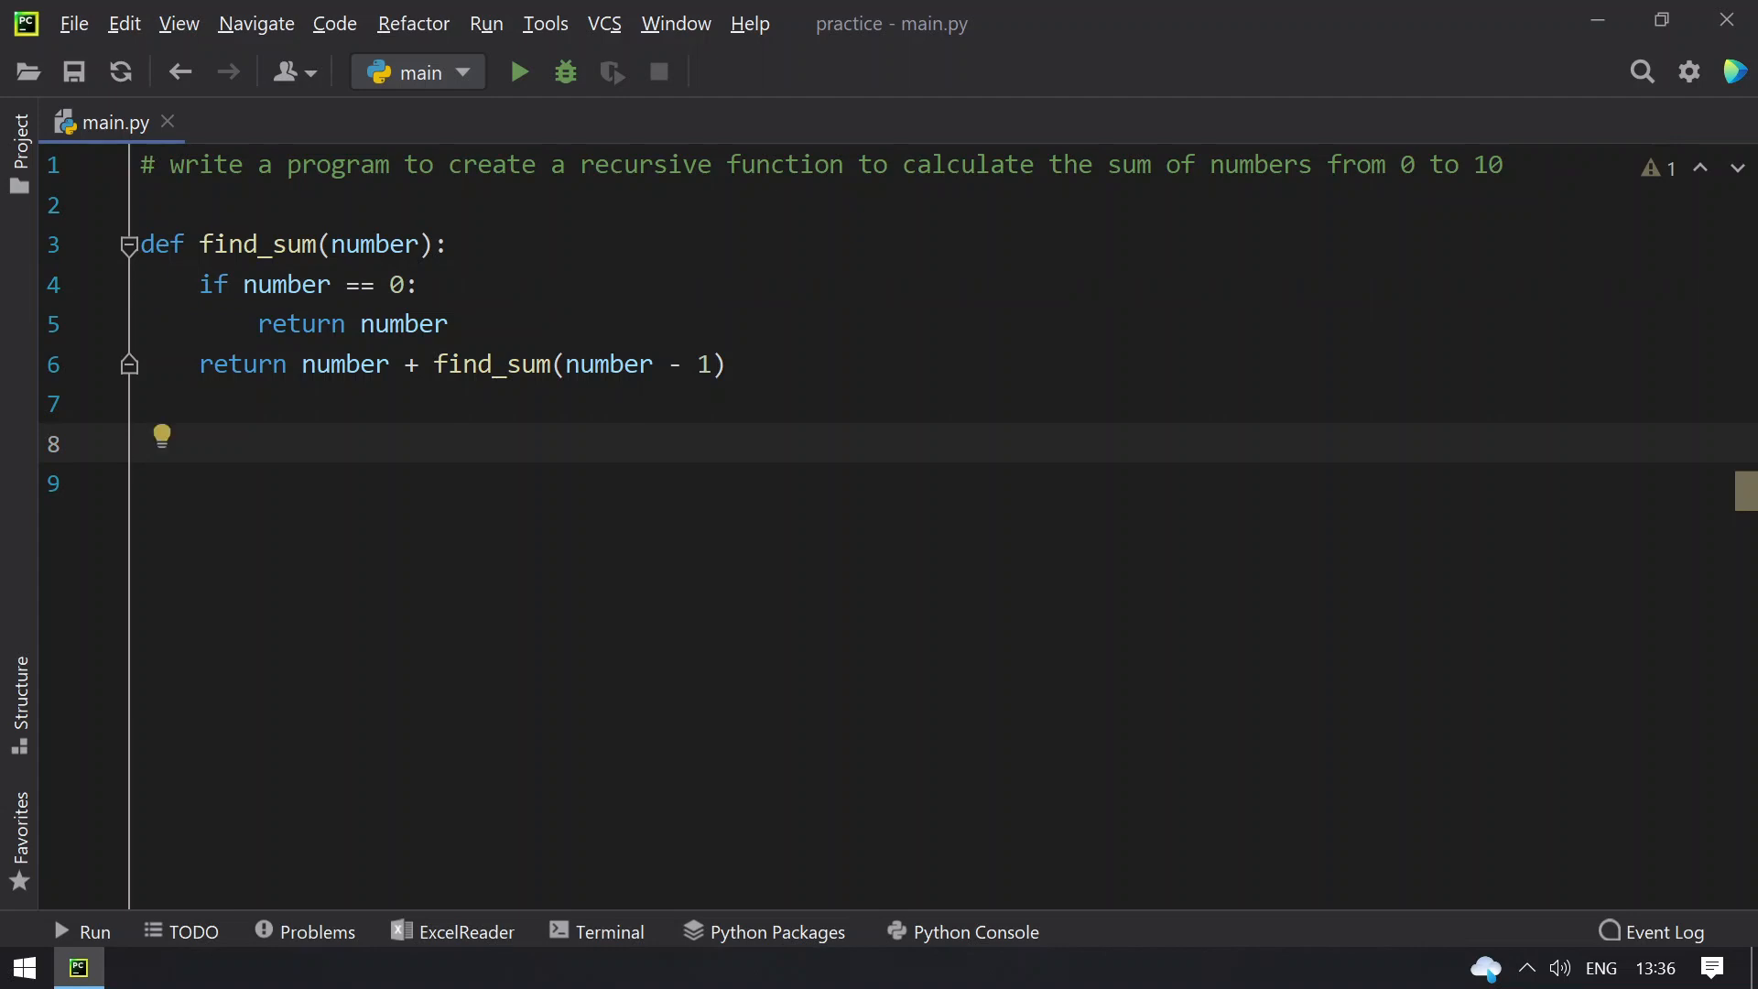
type("print")
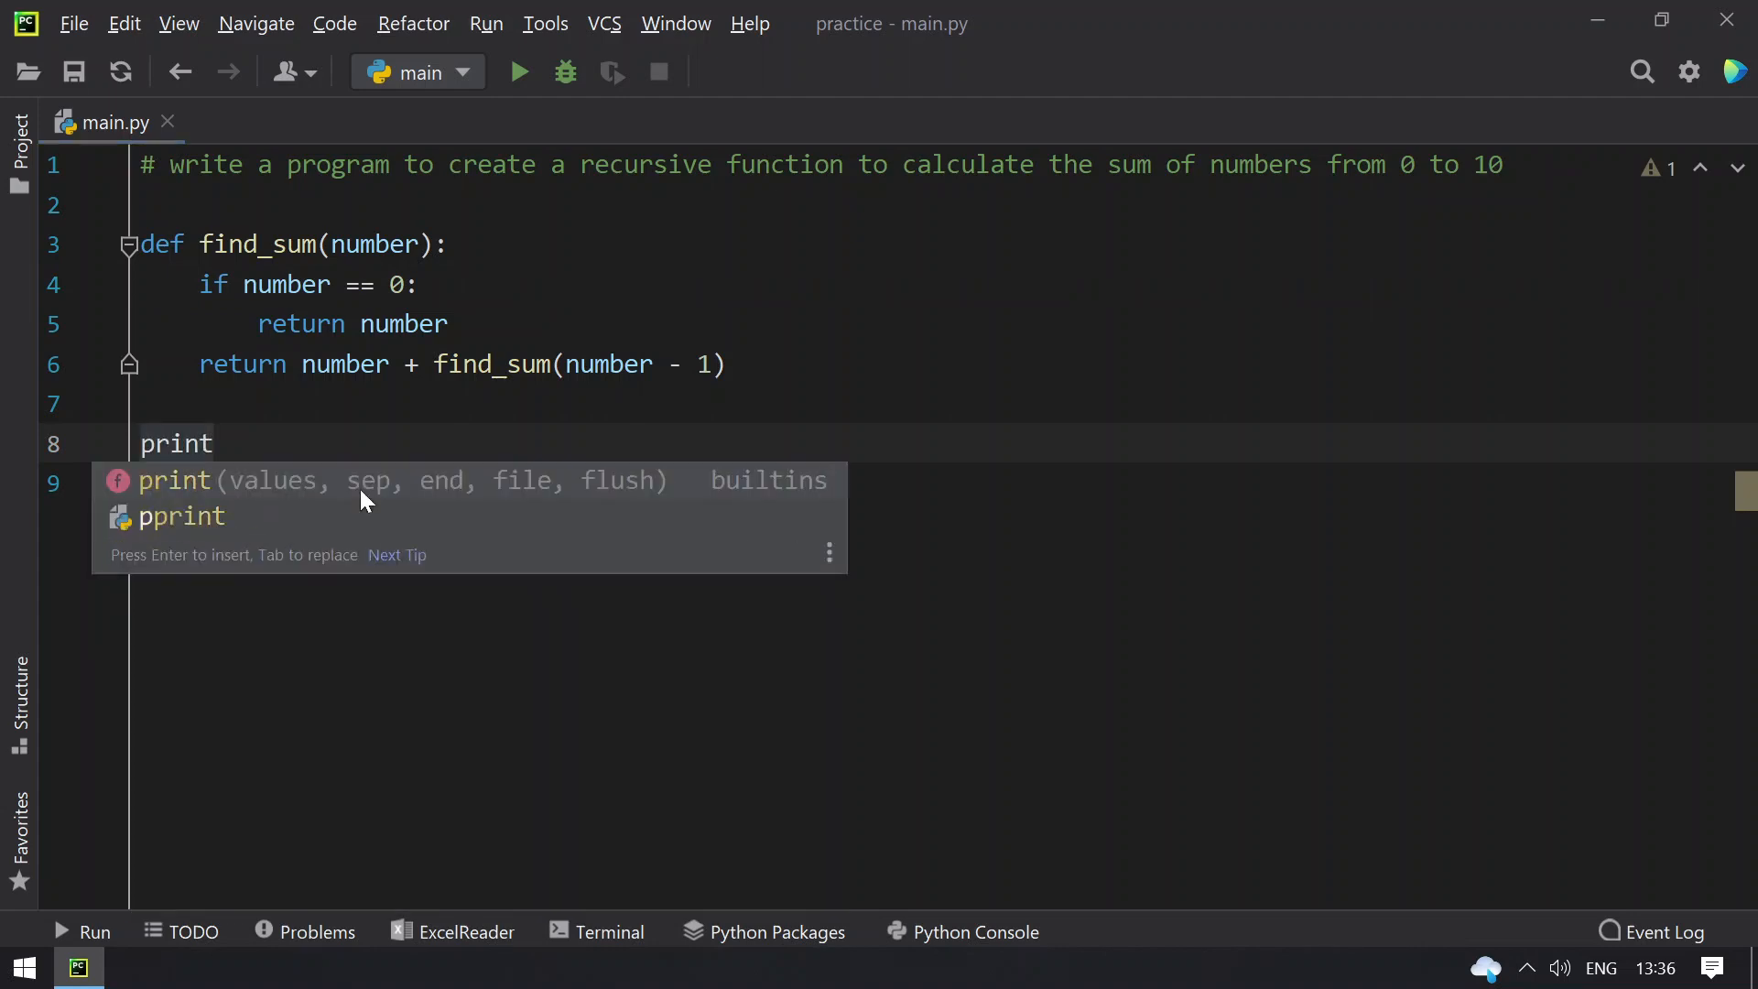
type("(")
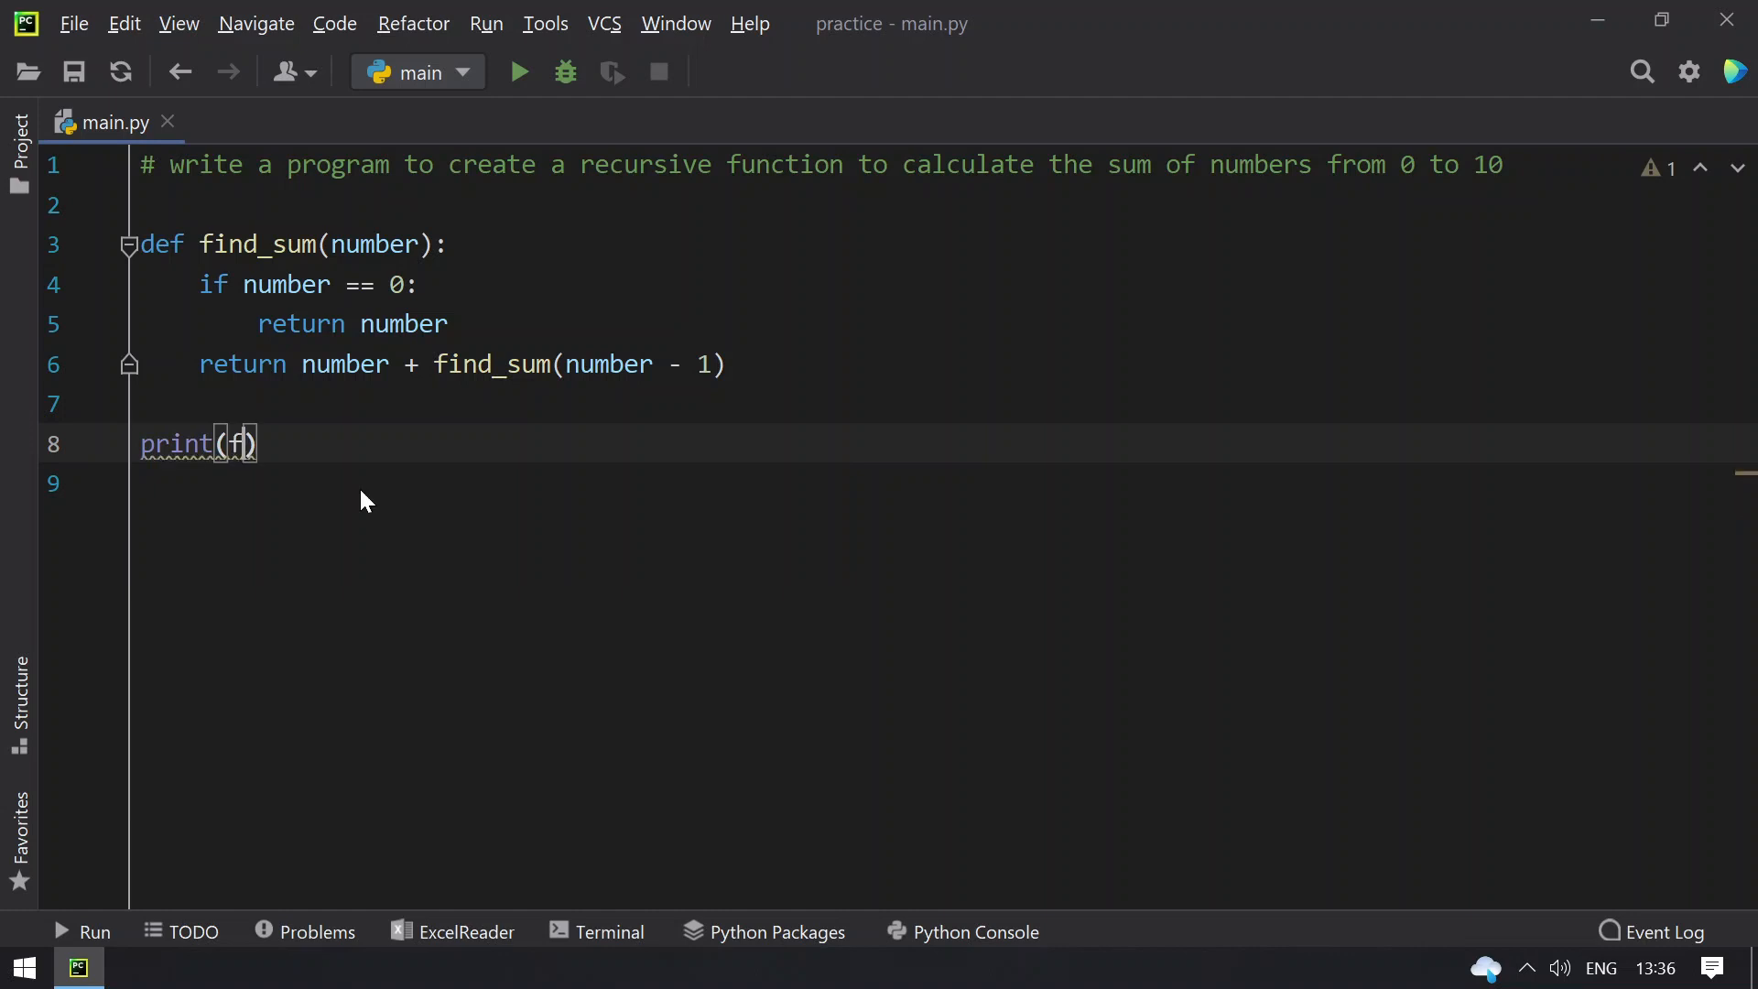
type("fin")
Step: Add print(find_sum(10)) on line 8 and insert an extra blank line above it
key("Tab")
type("10")
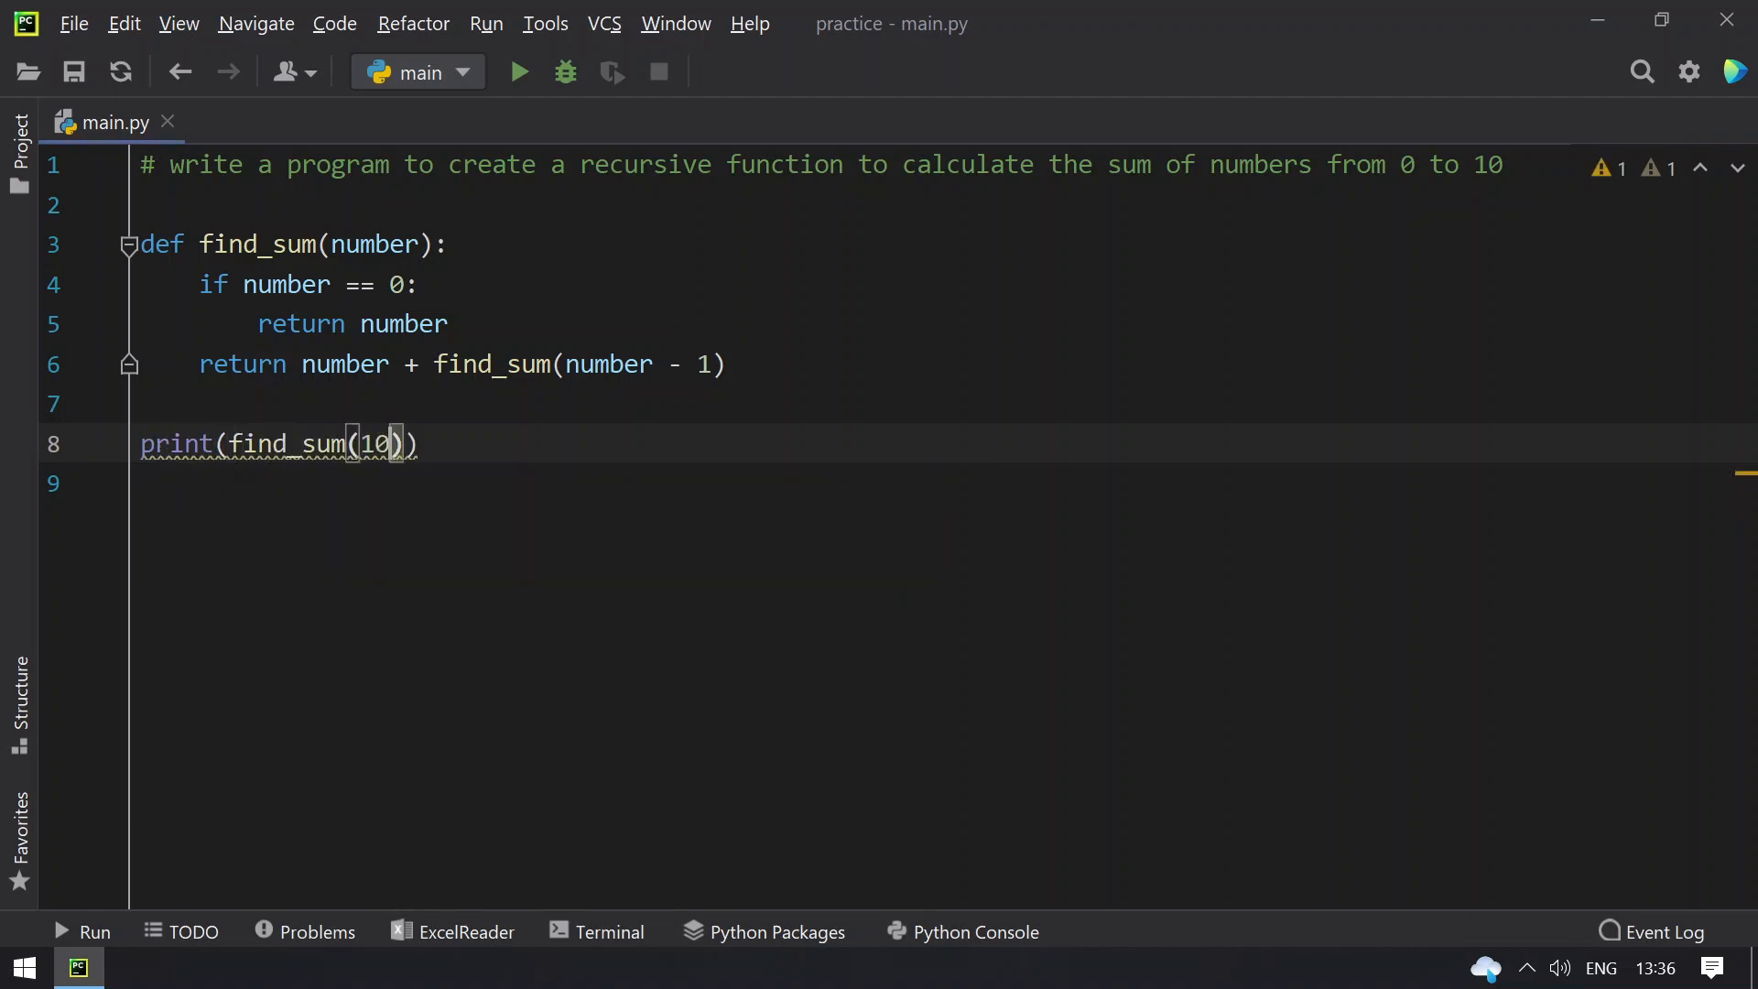
key("End")
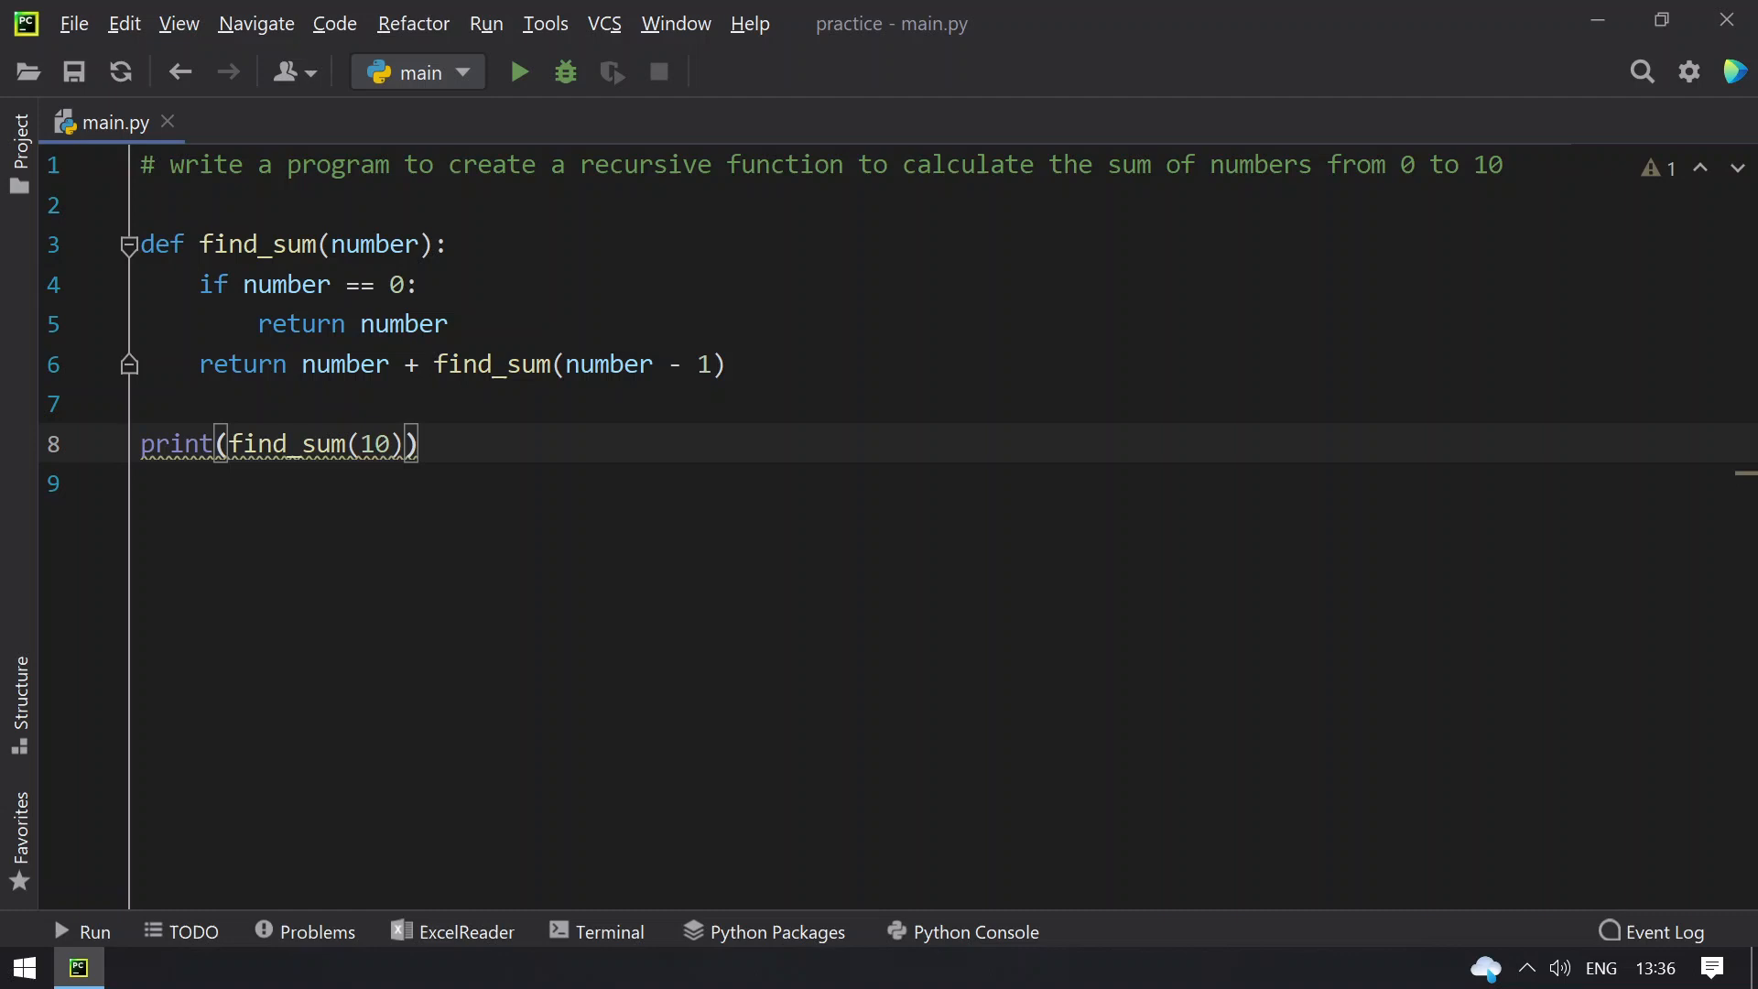
key("Up")
key("Return")
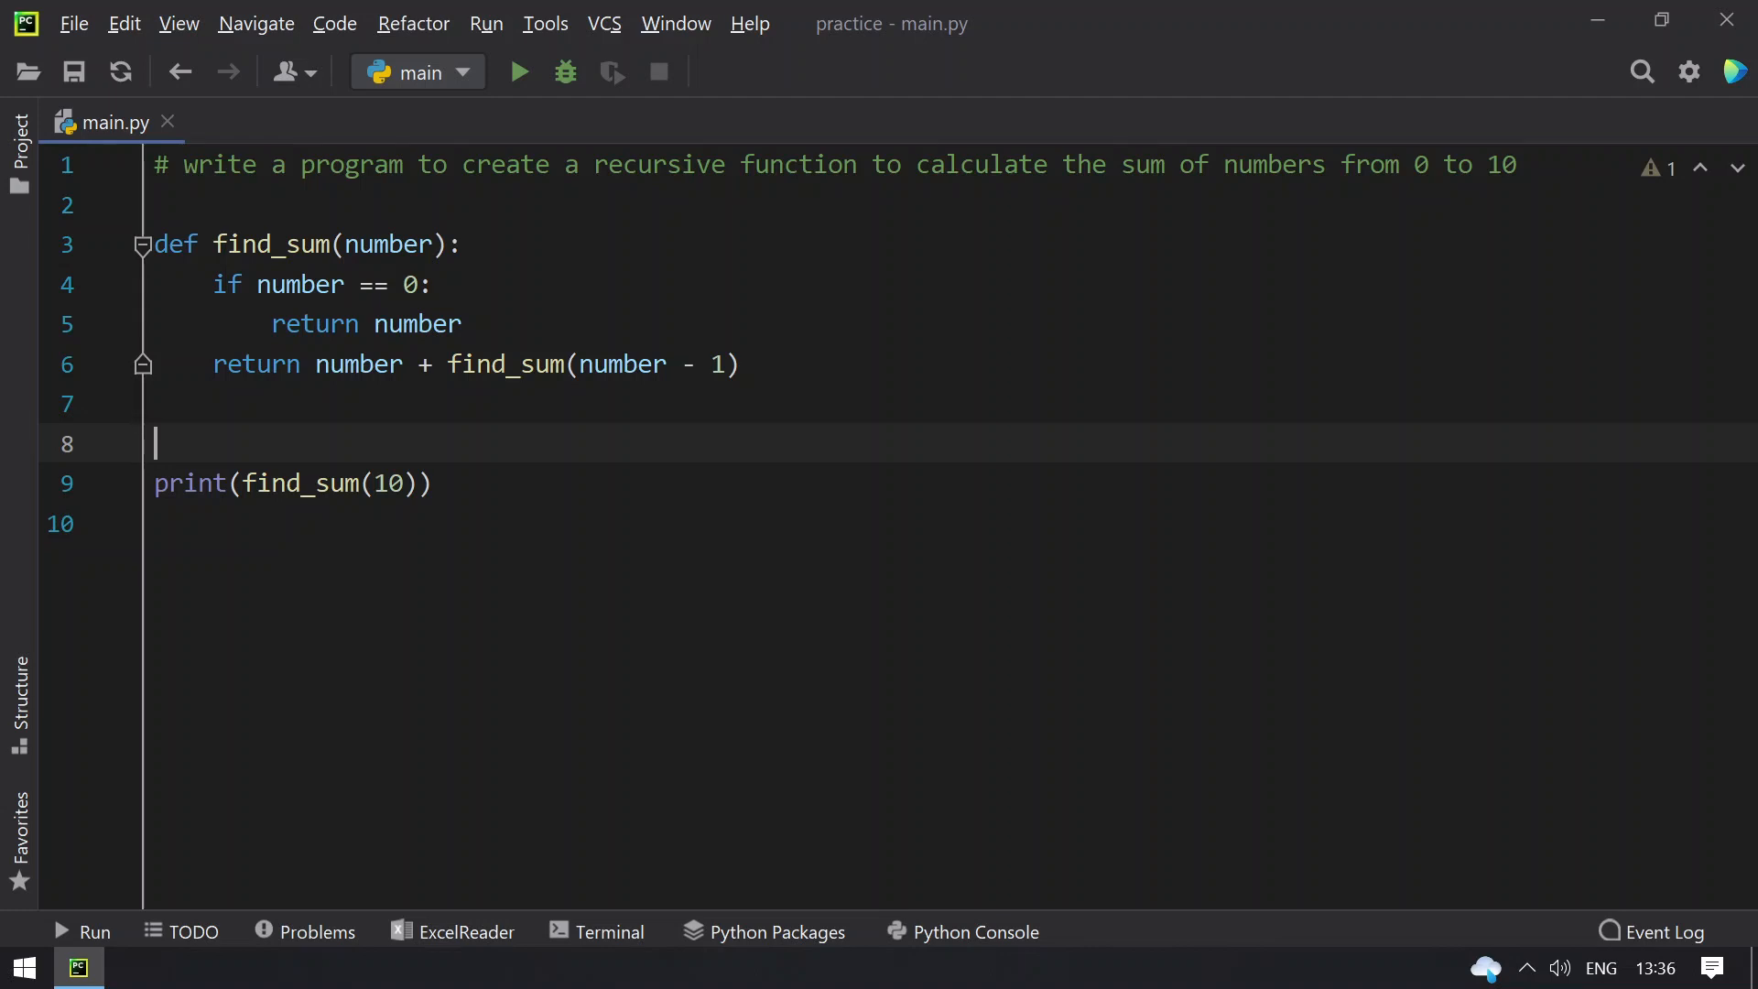
left_click(521, 73)
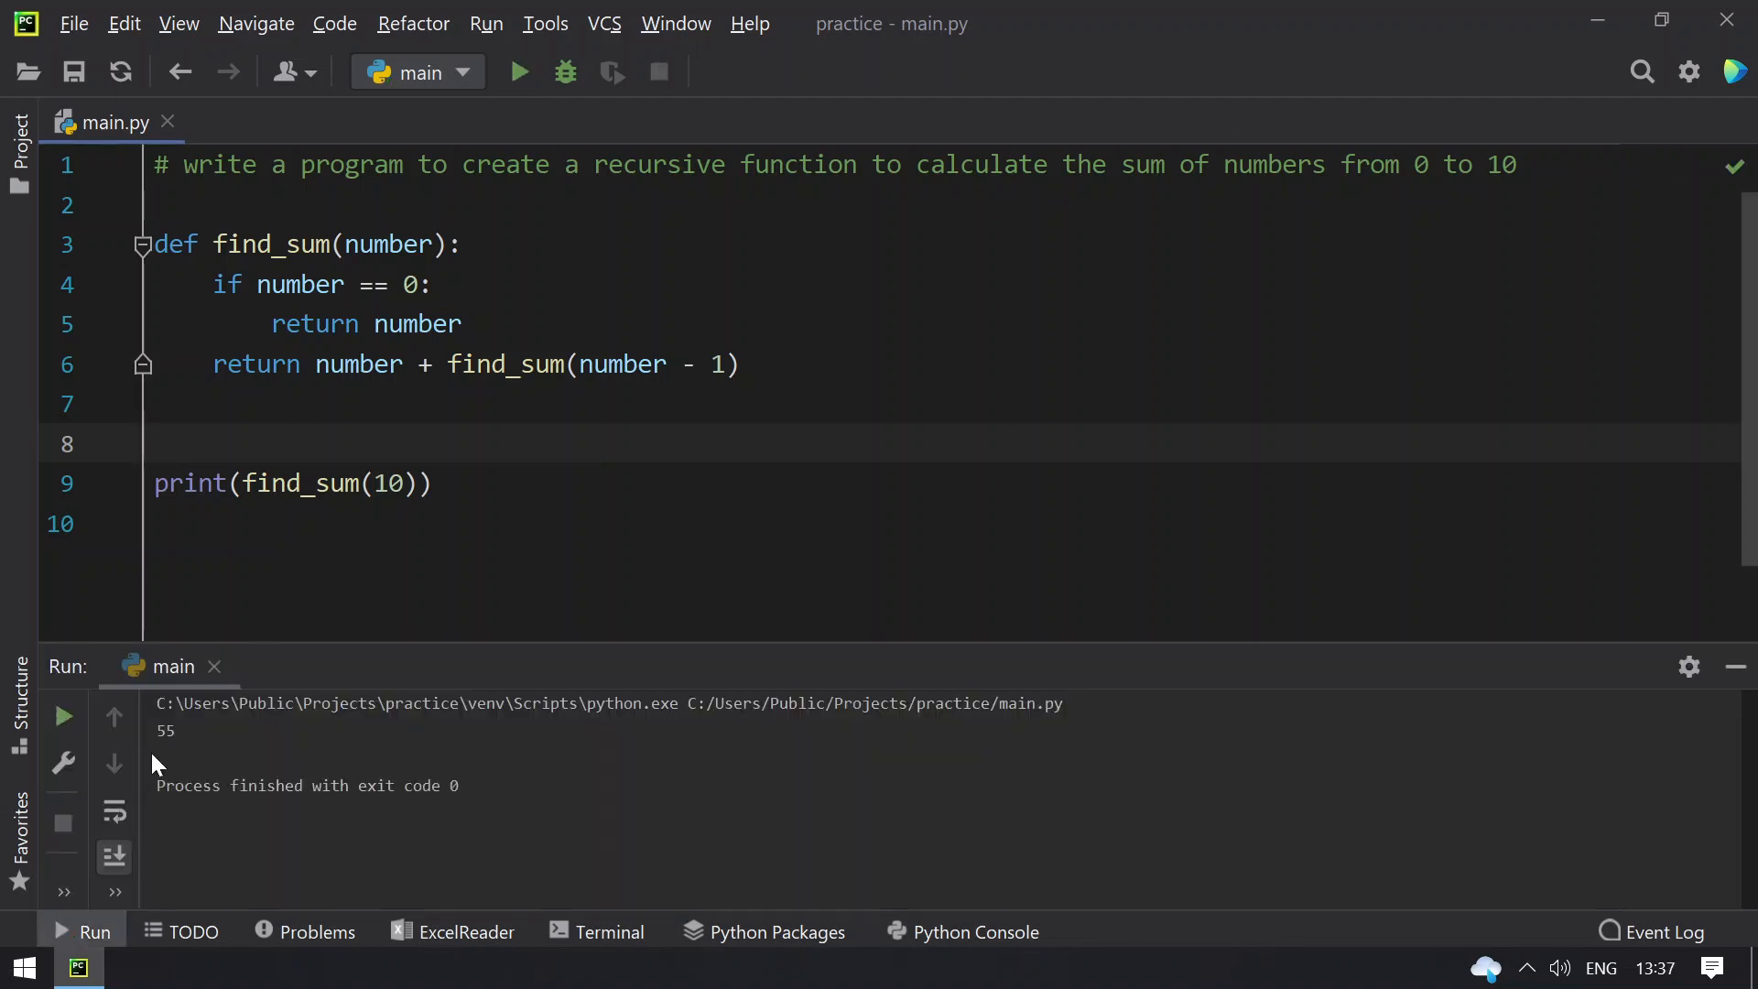
double_click(166, 731)
left_click(1736, 667)
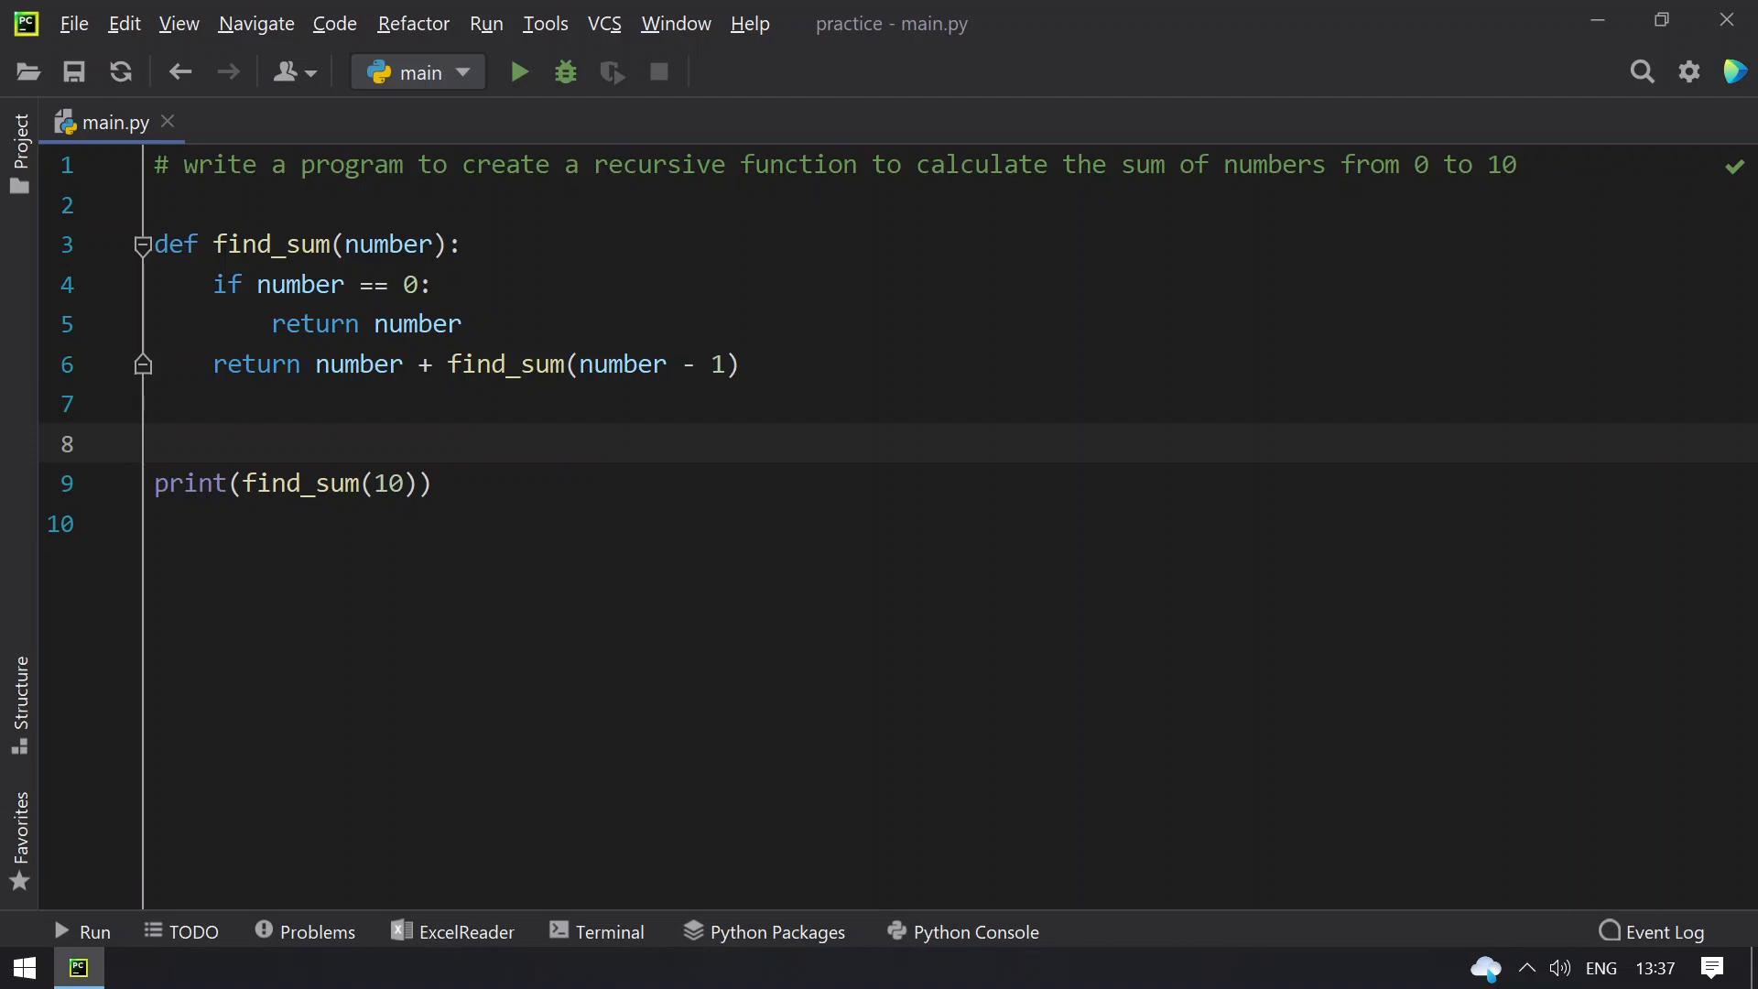
Step: Change 10 to 15 in the line-1 comment range and in the print(find_sum(10)) argument
left_click(990, 166)
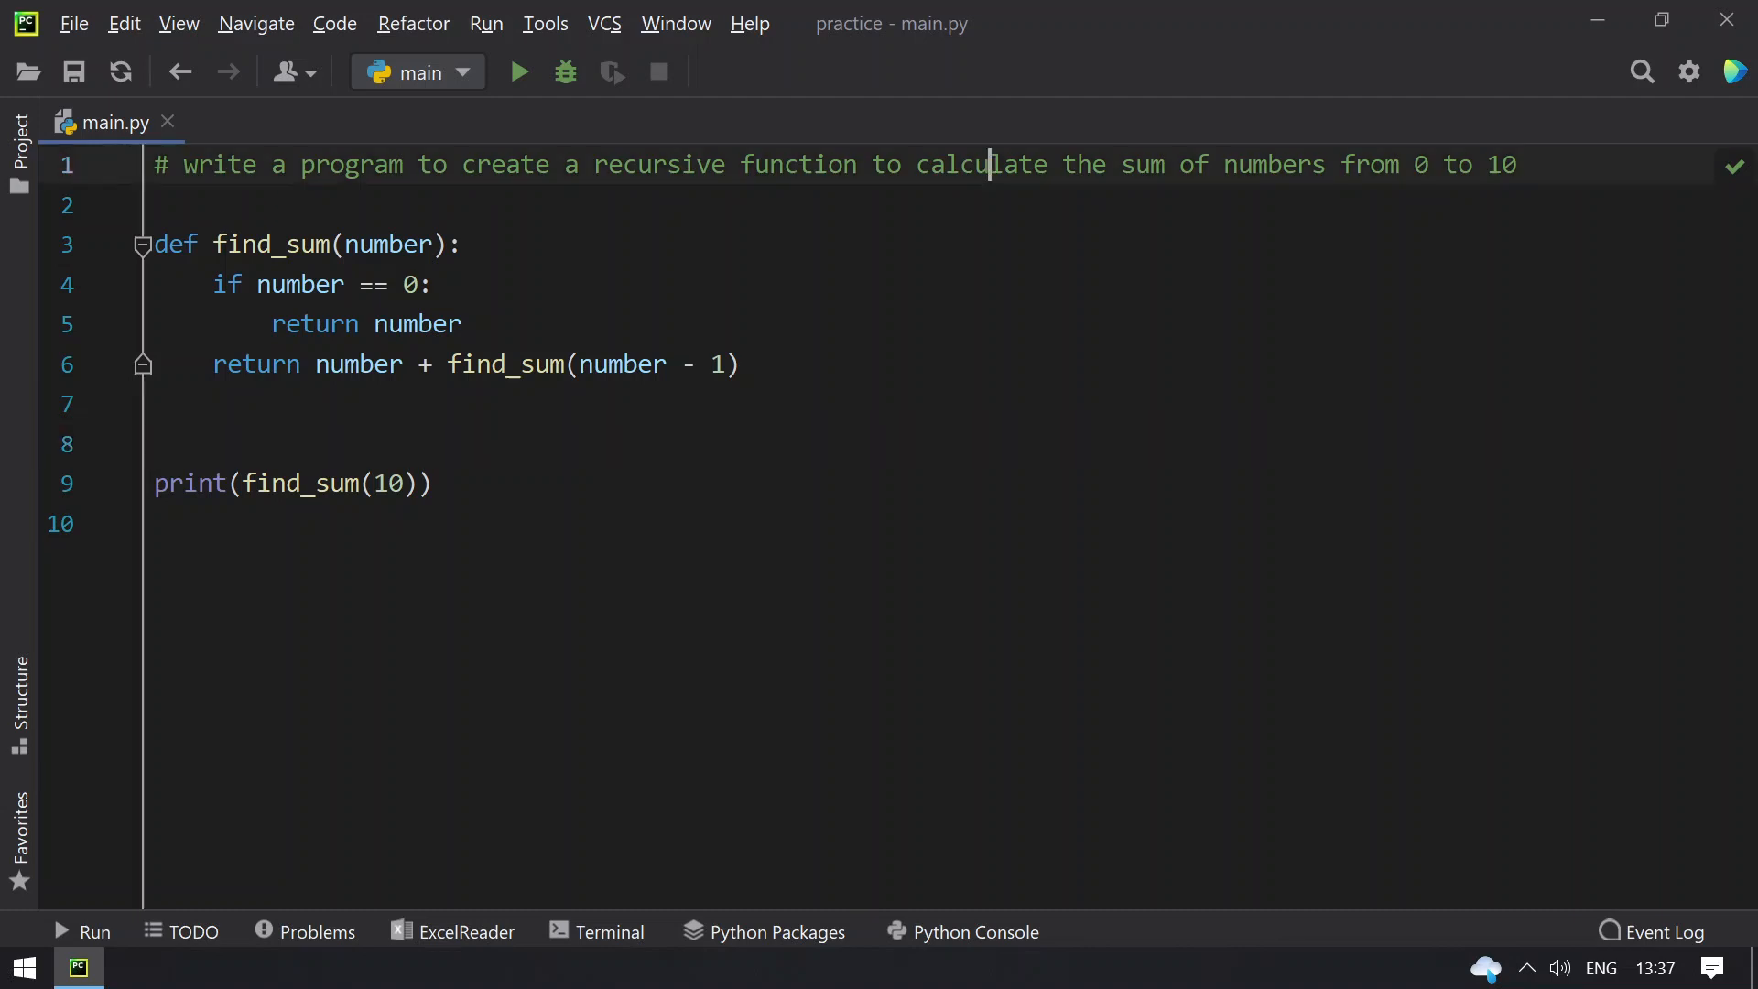
double_click(990, 165)
double_click(1269, 166)
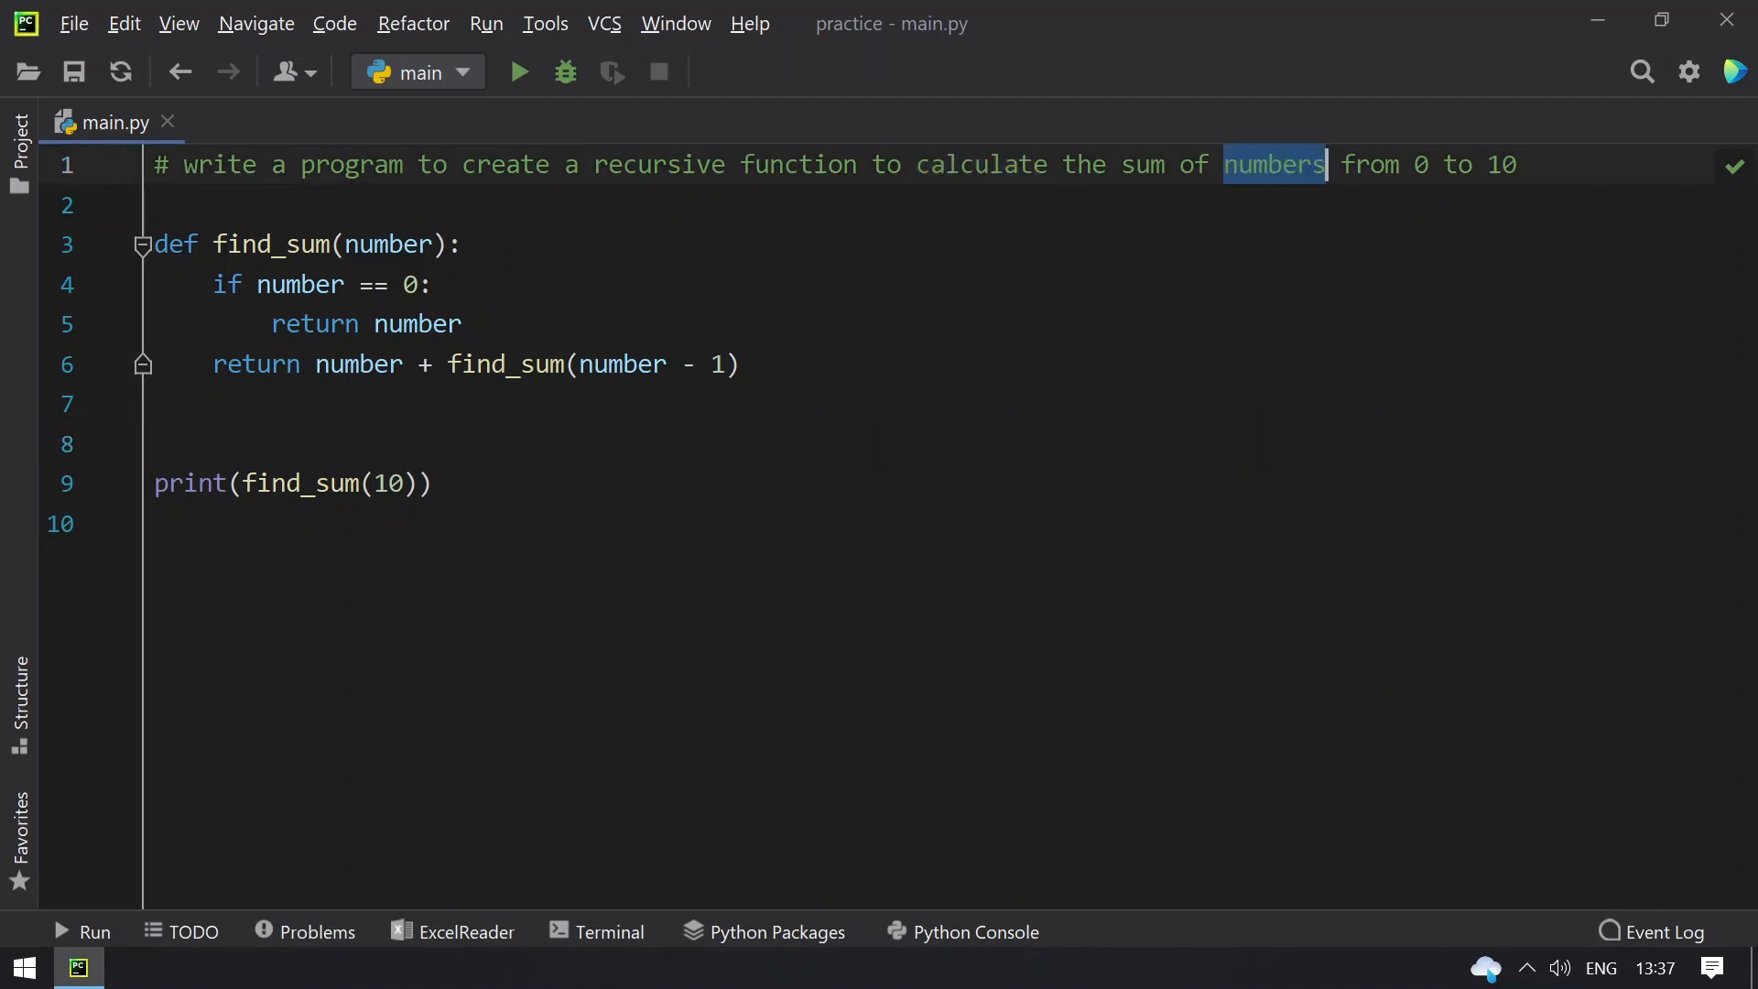
key("End")
key("BackSpace")
type("5")
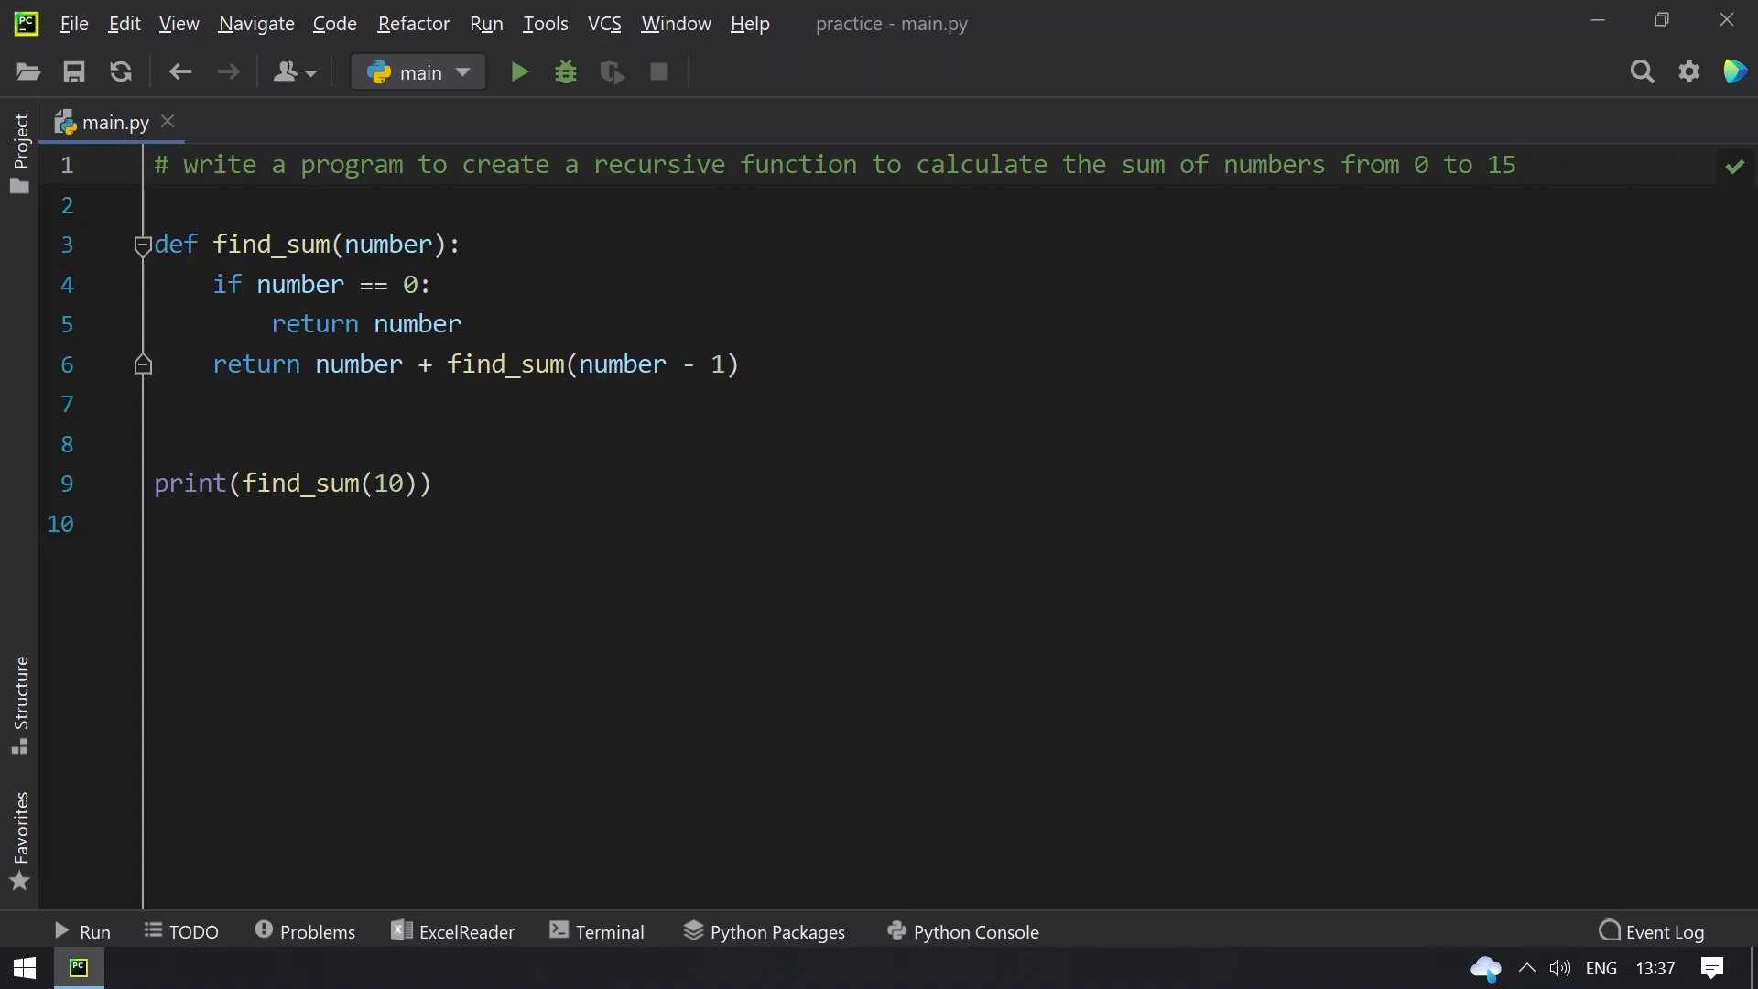
left_click(402, 484)
key("BackSpace")
type("5")
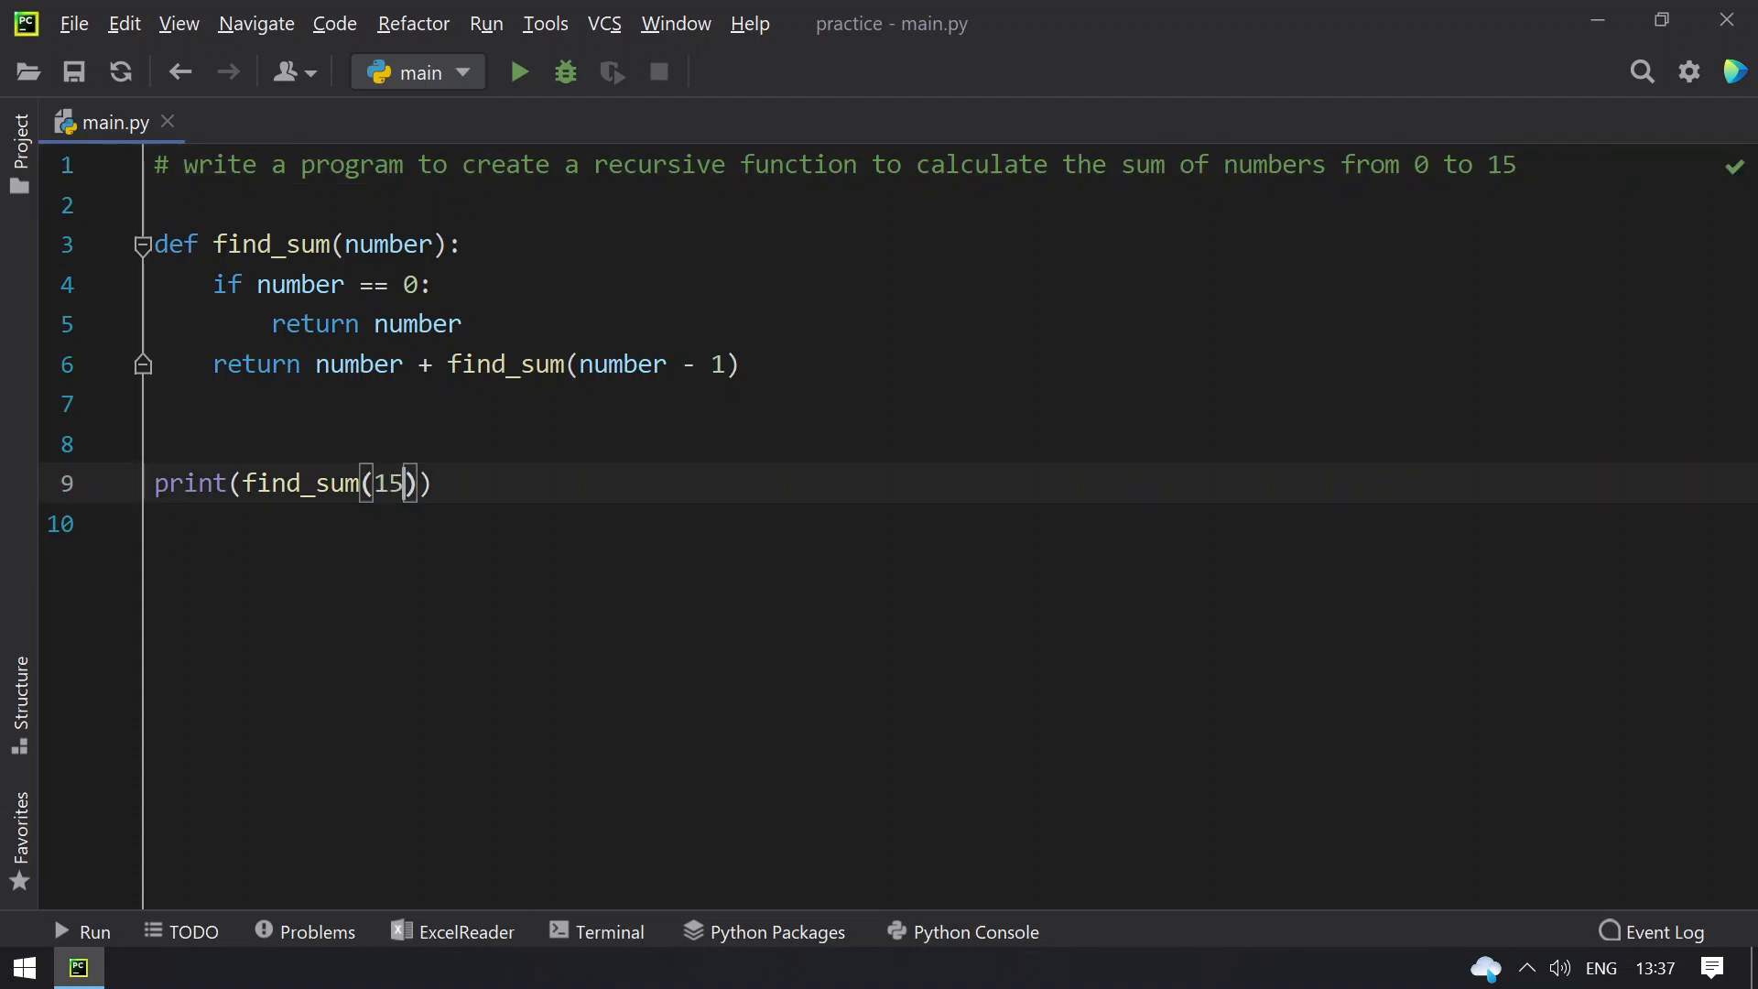
Step: Run the script, confirm the console prints 120, hide the Run window and add blank lines after the print call
left_click(518, 73)
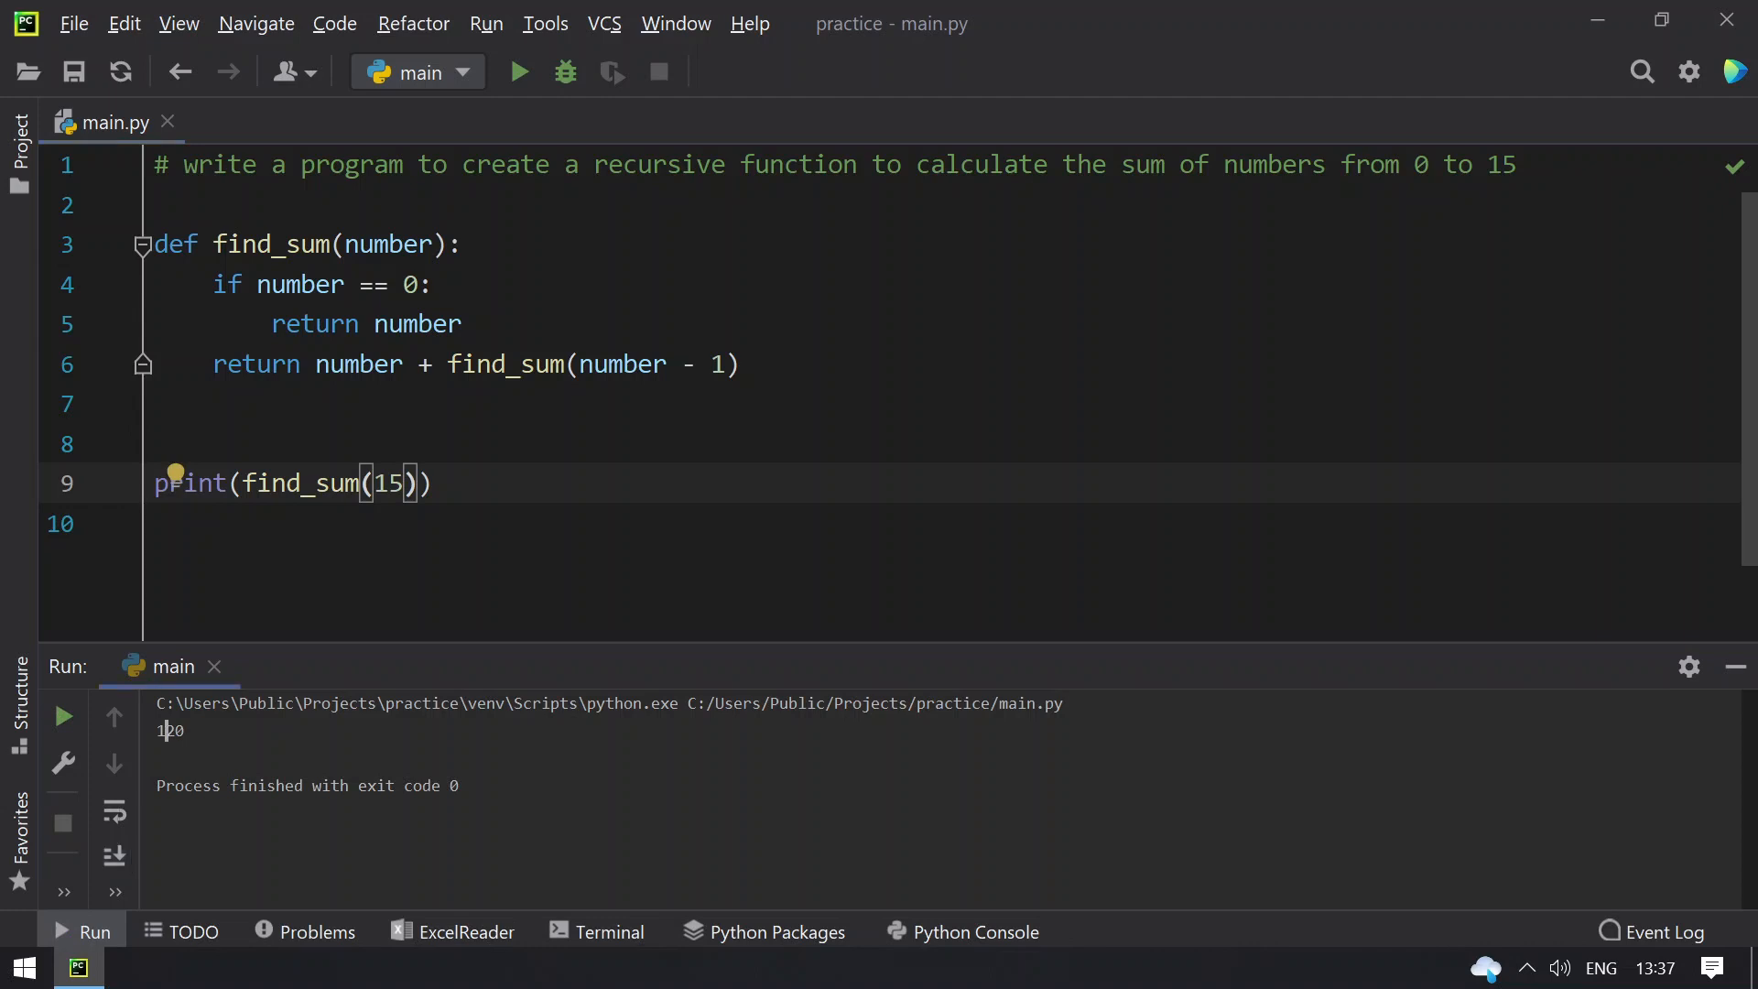
double_click(169, 730)
left_click(1736, 667)
key("End")
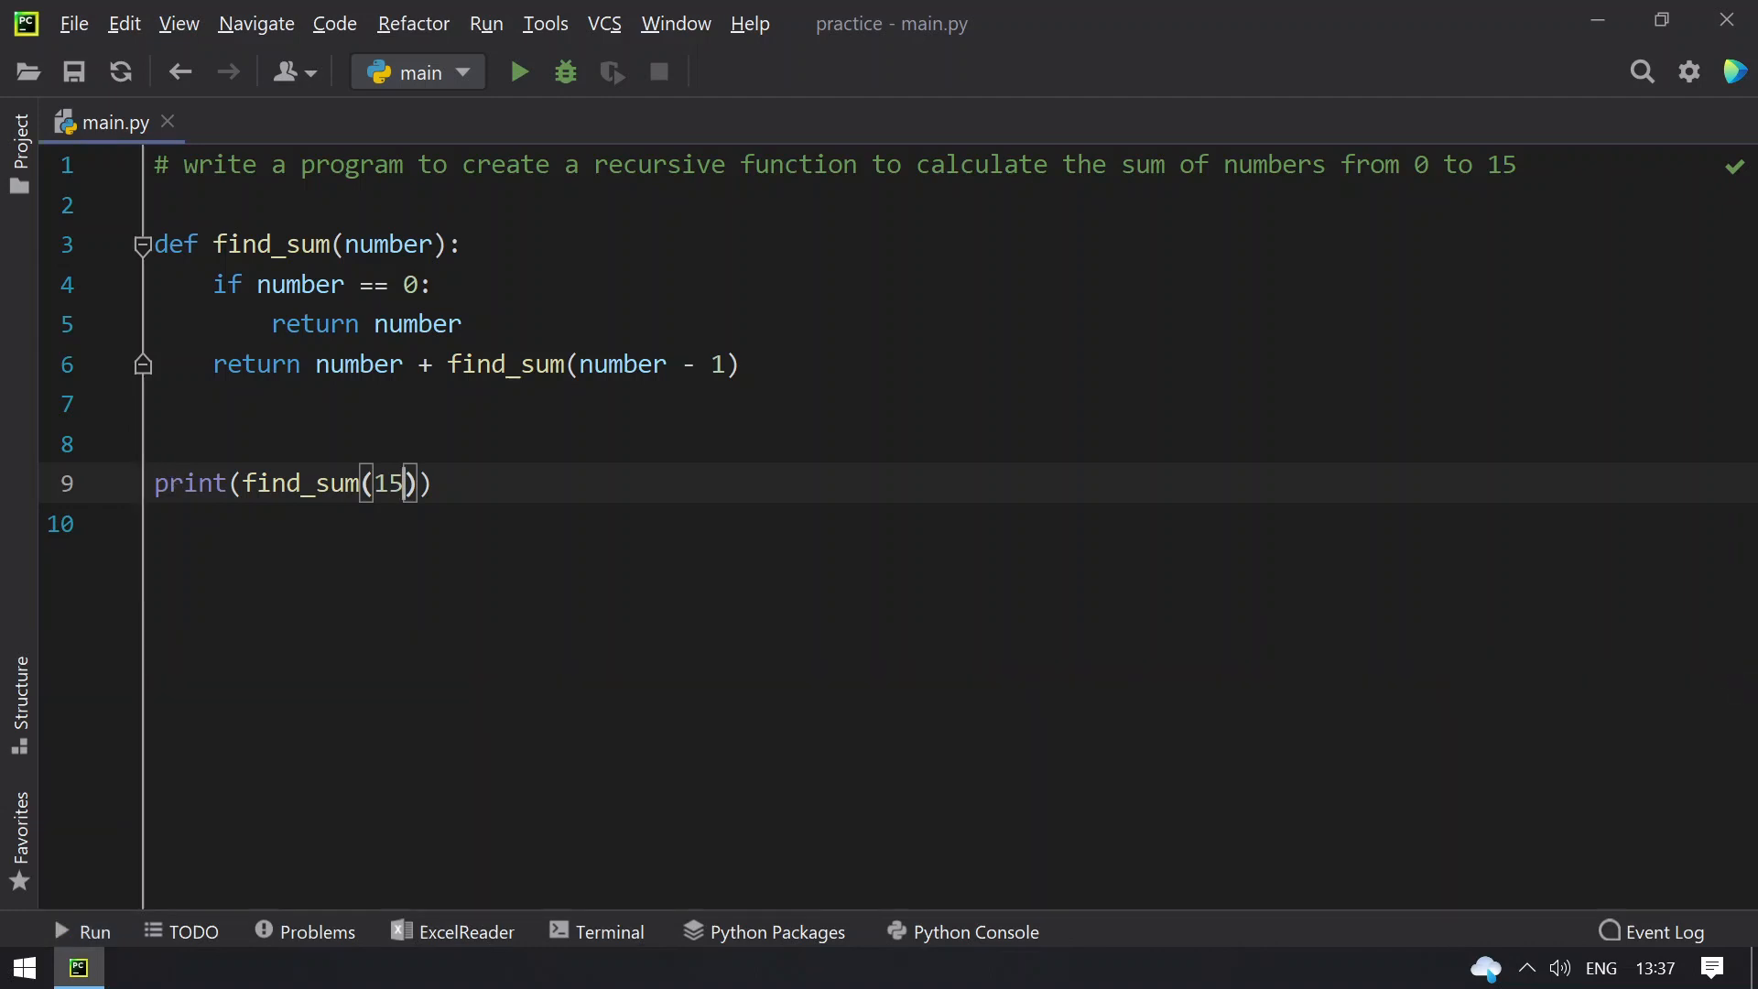
key("Return")
key("Return")
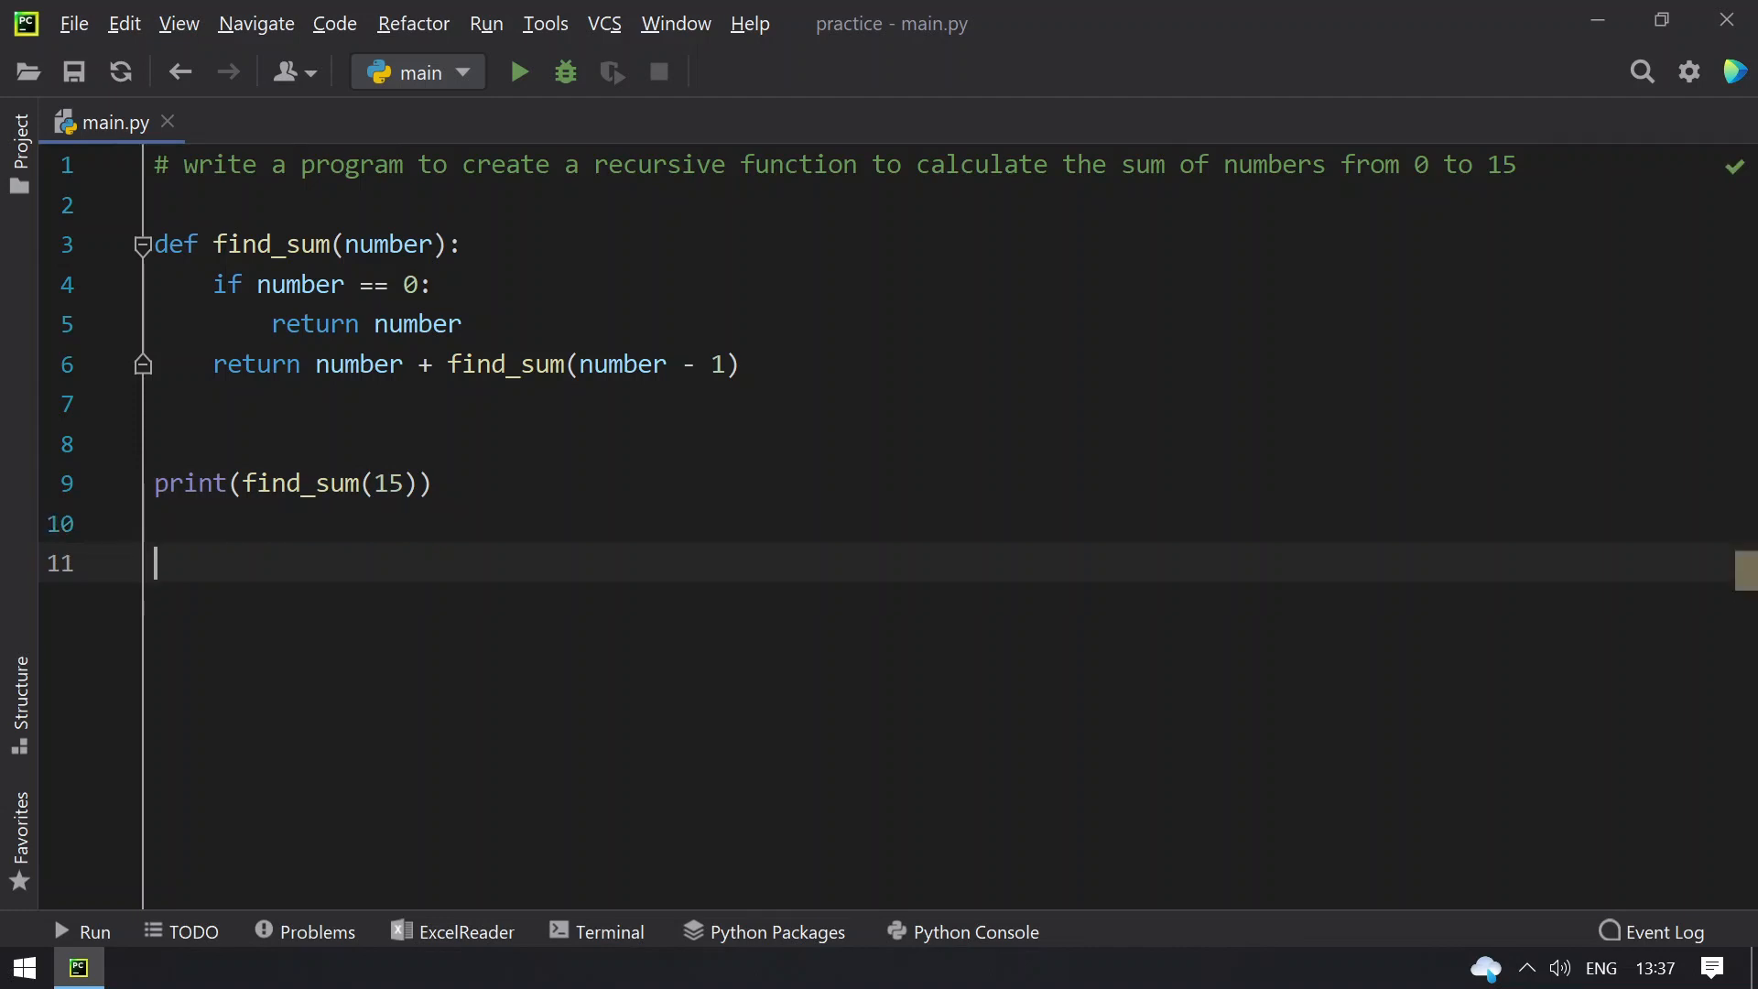